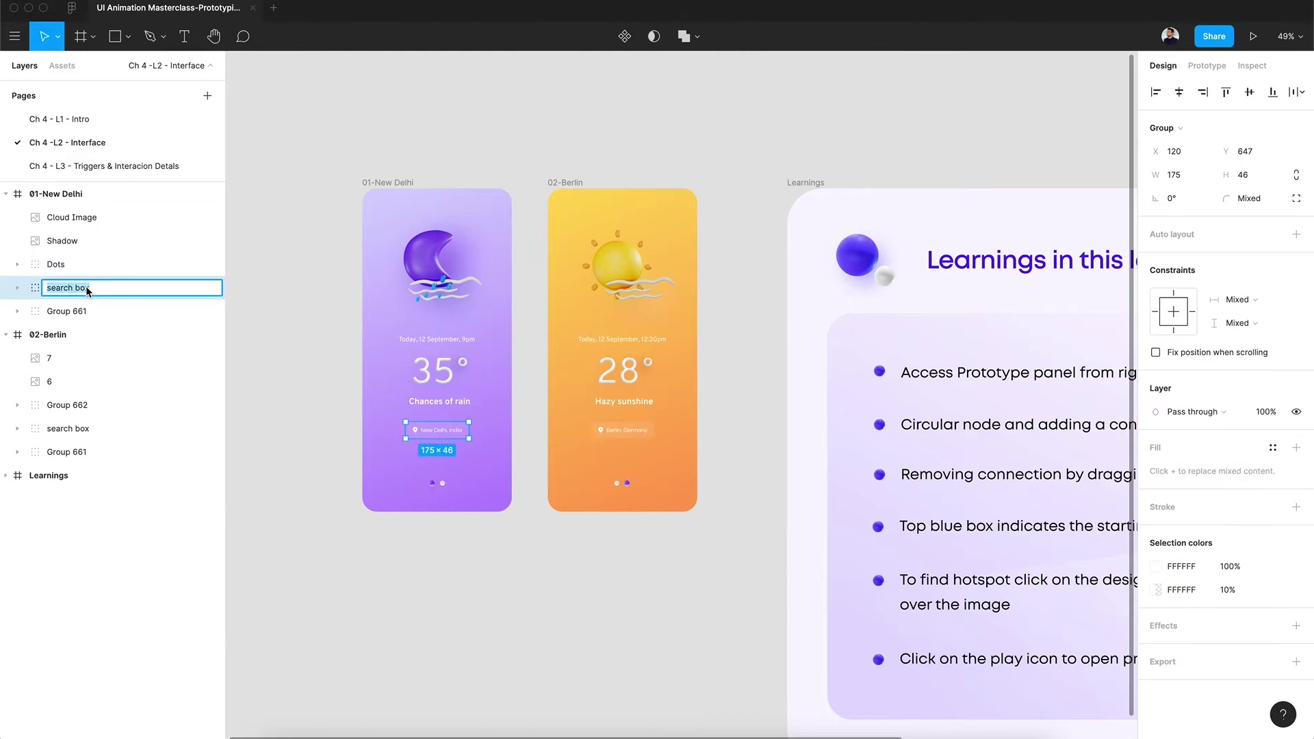
Rename the selected layer to 'Location'.
text(Location)
key(Return)
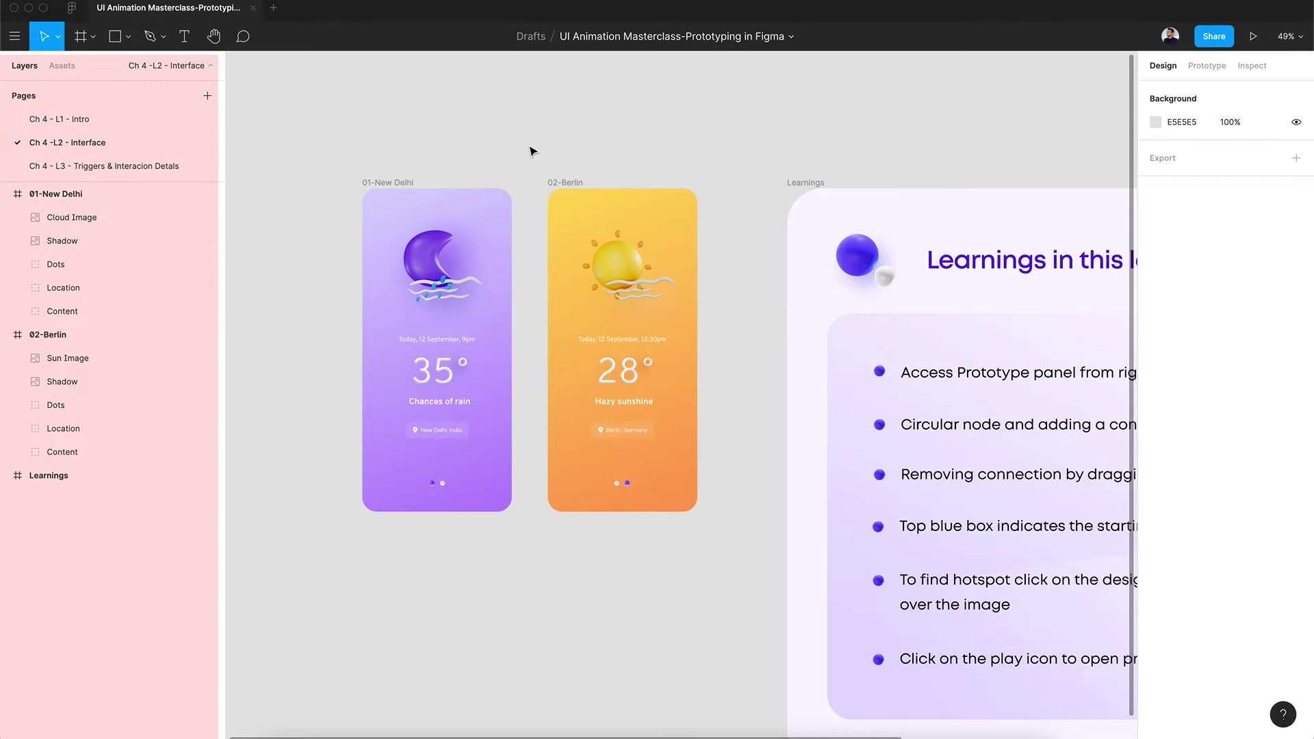
scroll(452, 160, up, 5)
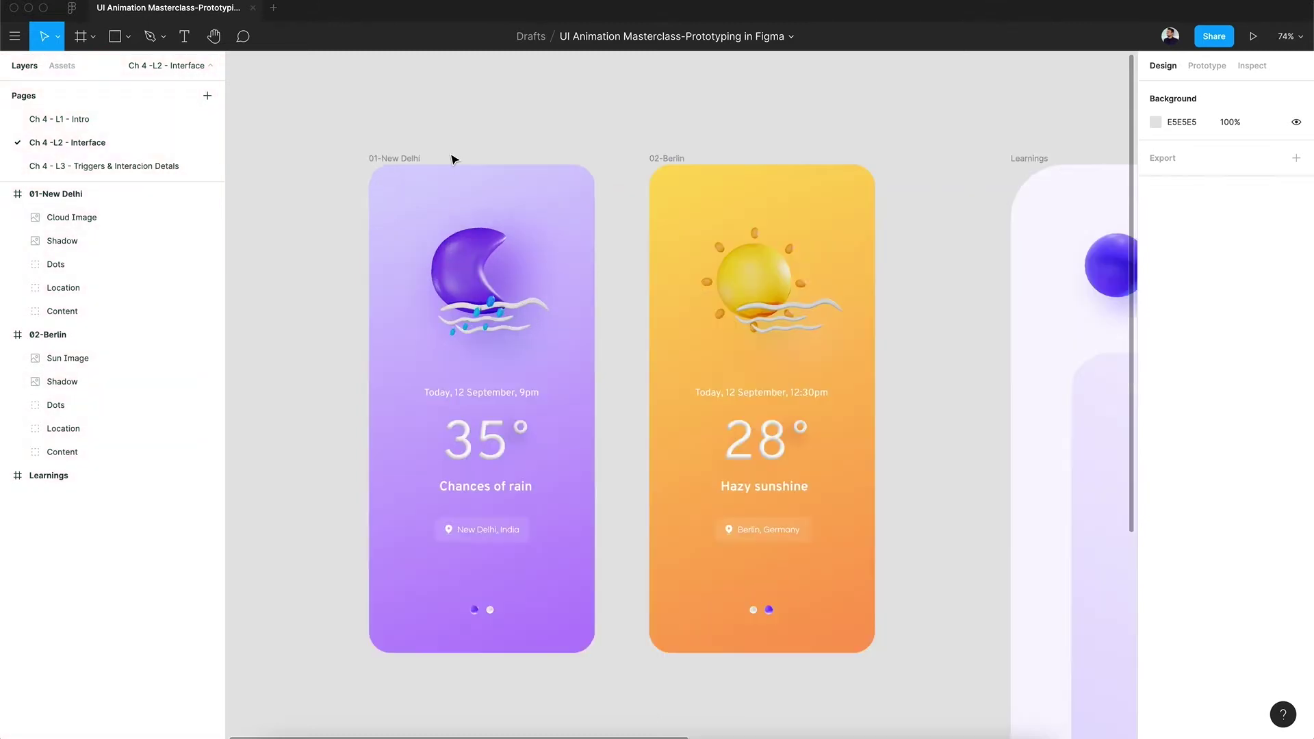
click(451, 160)
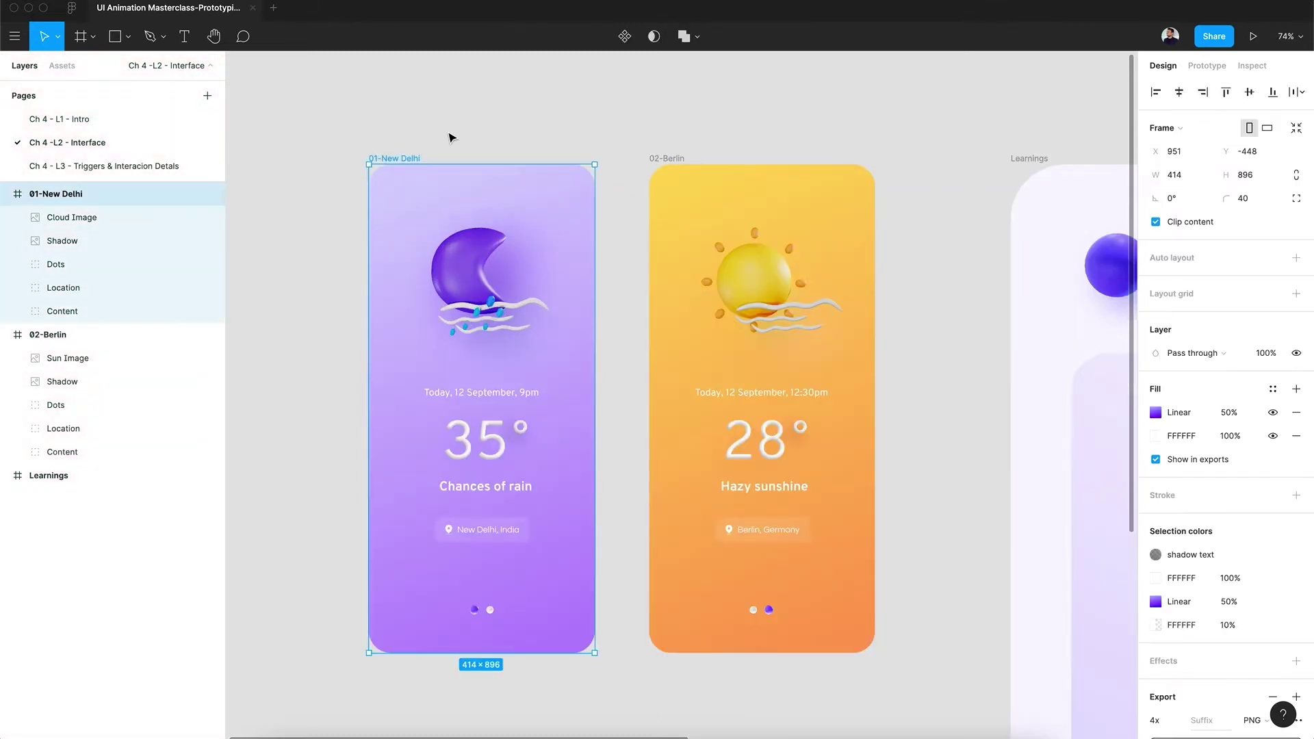
click(46, 339)
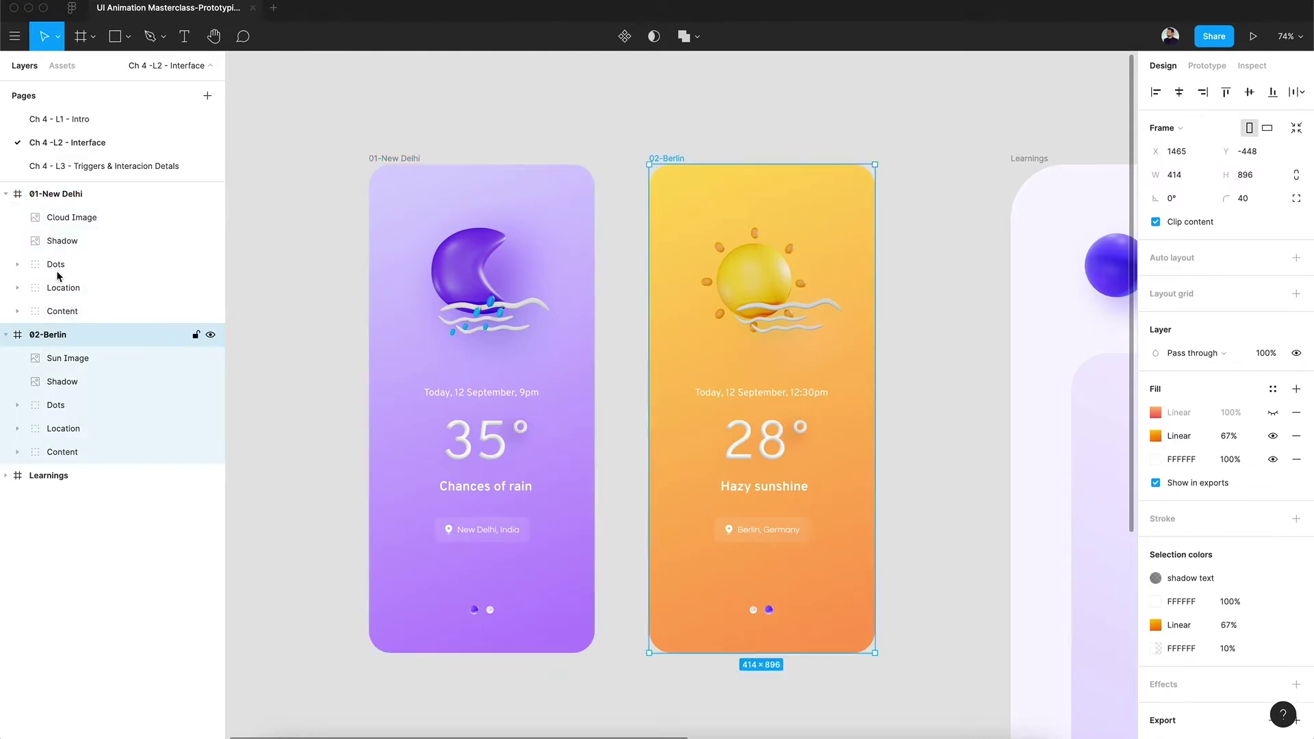
click(80, 194)
click(79, 224)
click(79, 241)
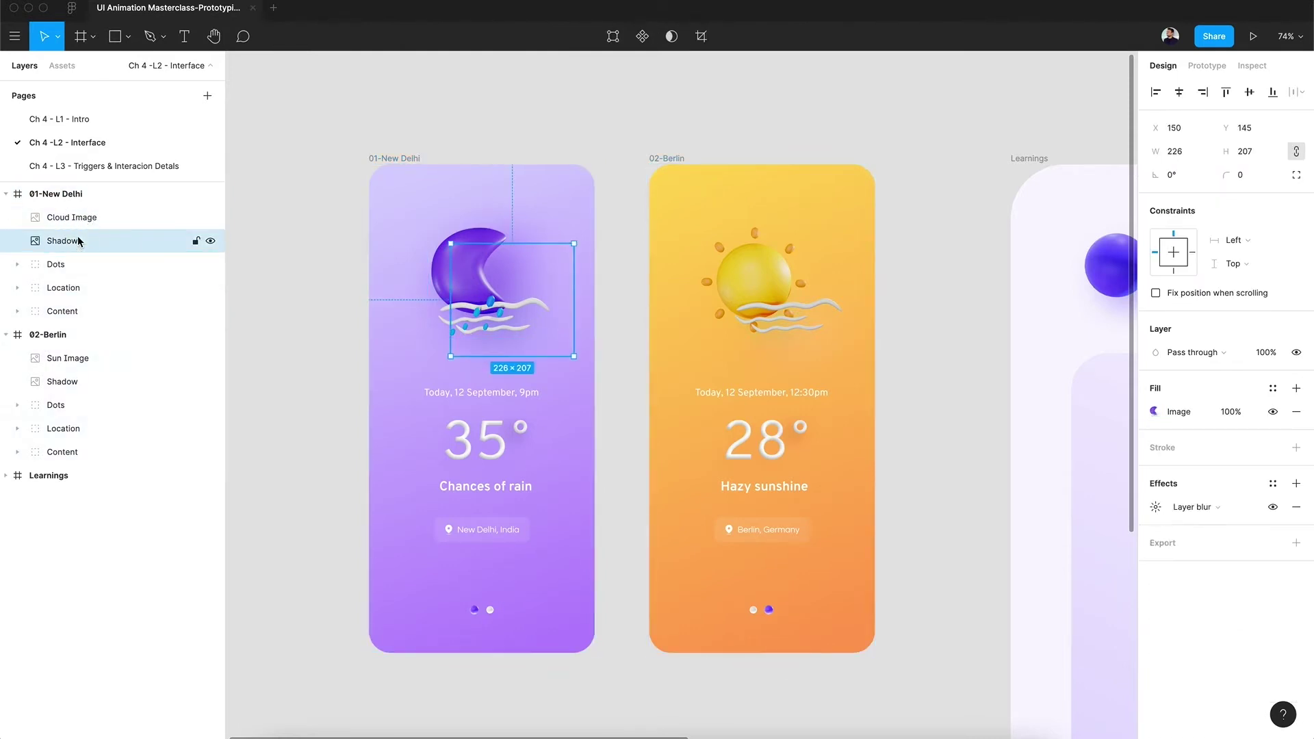
click(451, 160)
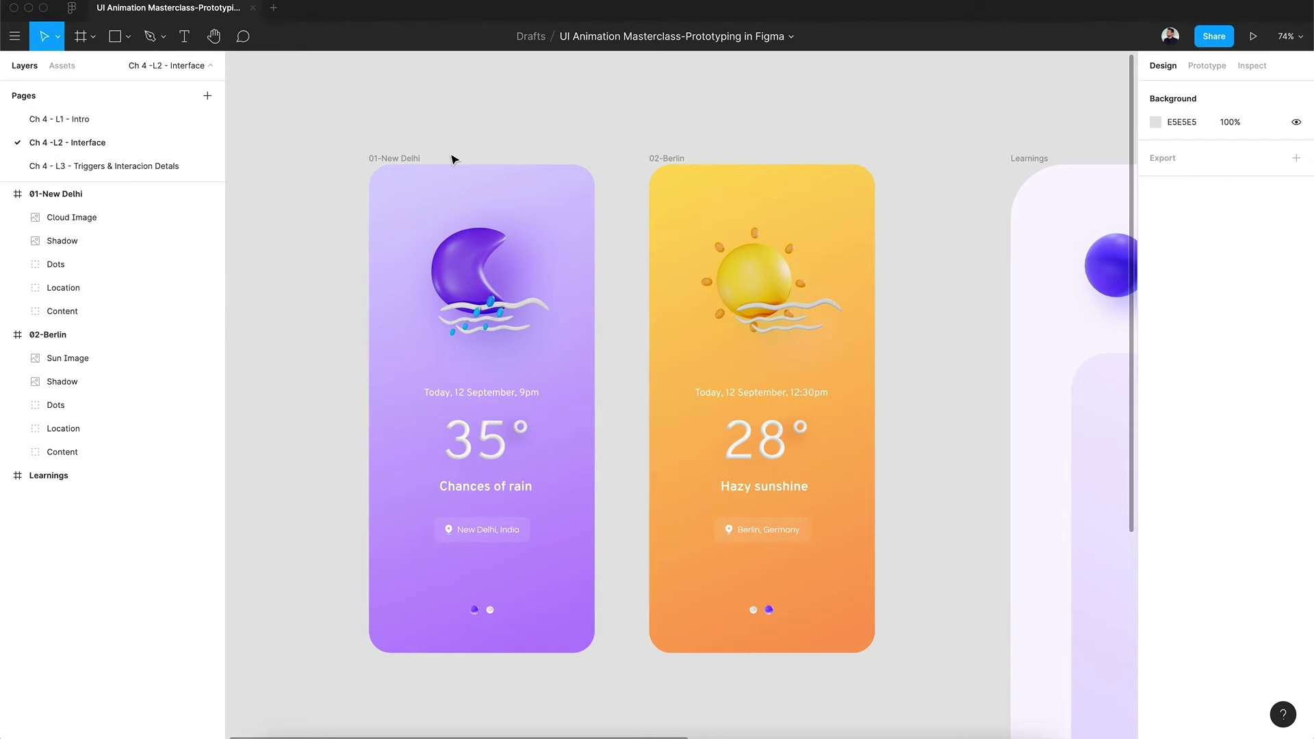
click(76, 239)
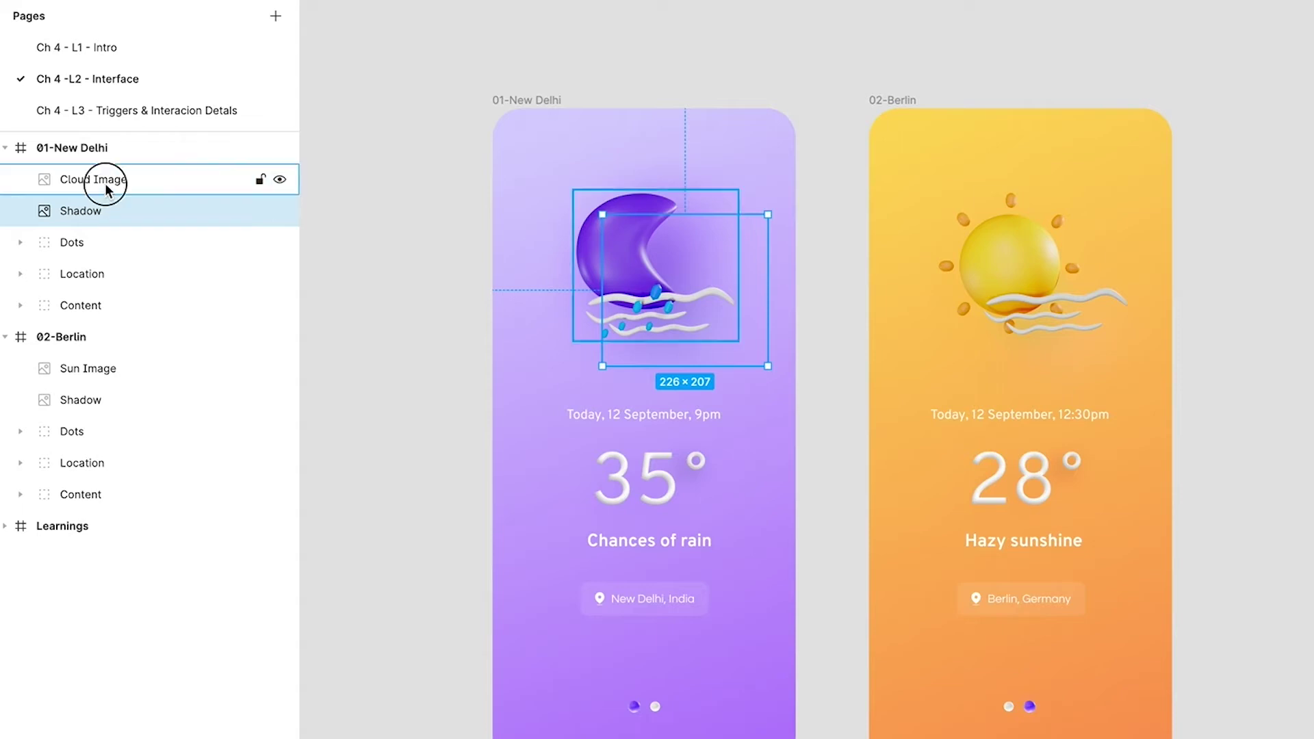
click(105, 182)
click(101, 198)
click(100, 243)
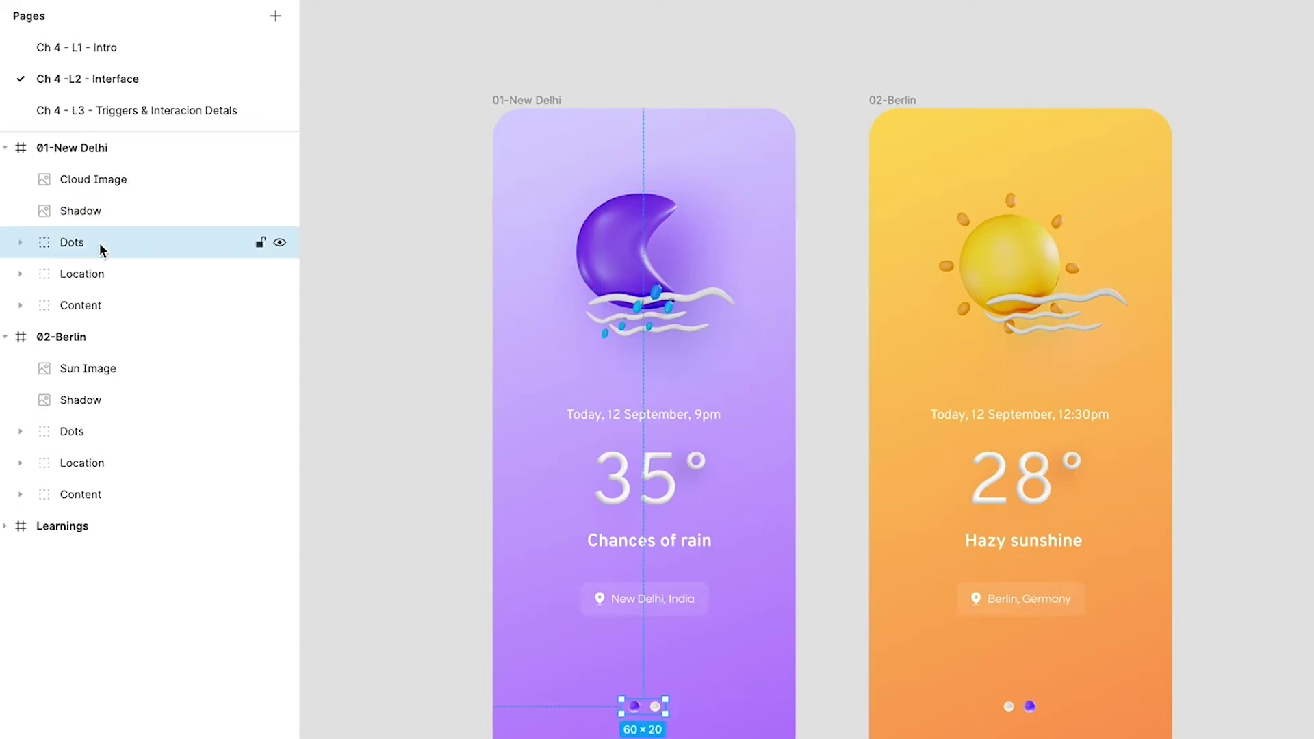
click(119, 278)
click(119, 310)
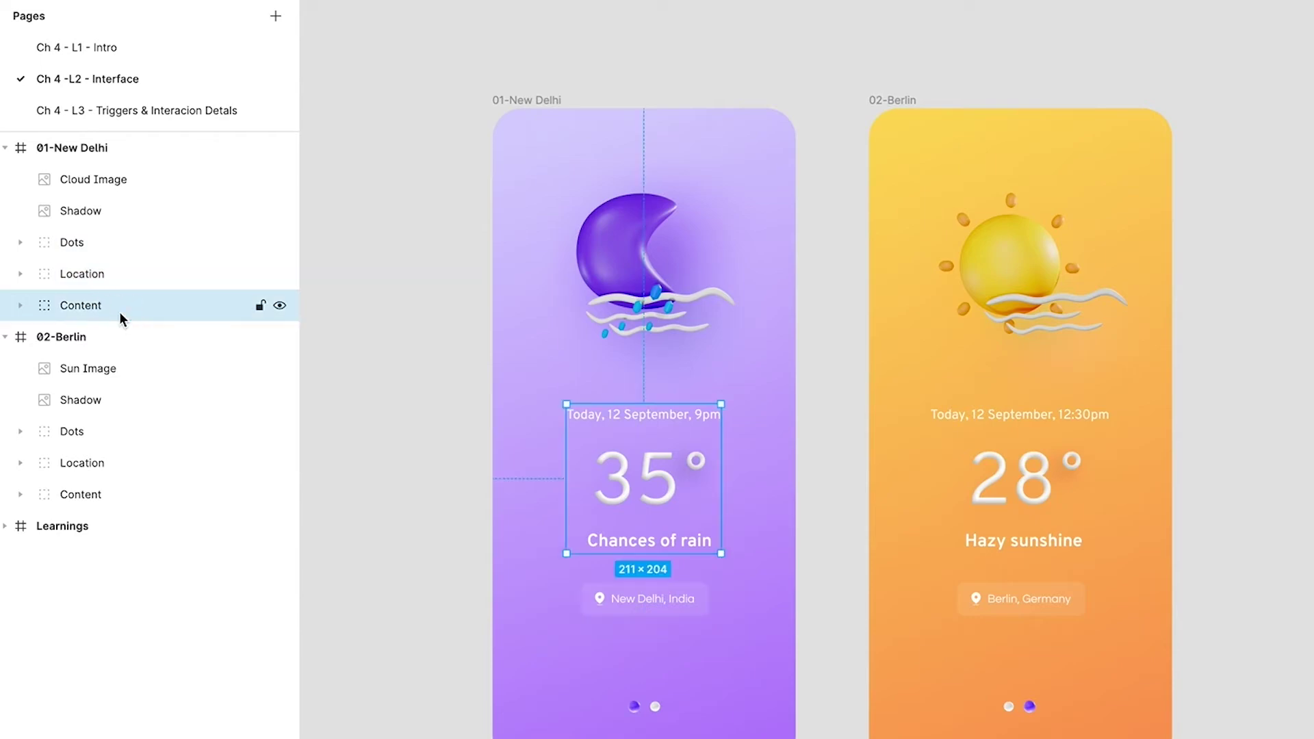
click(87, 331)
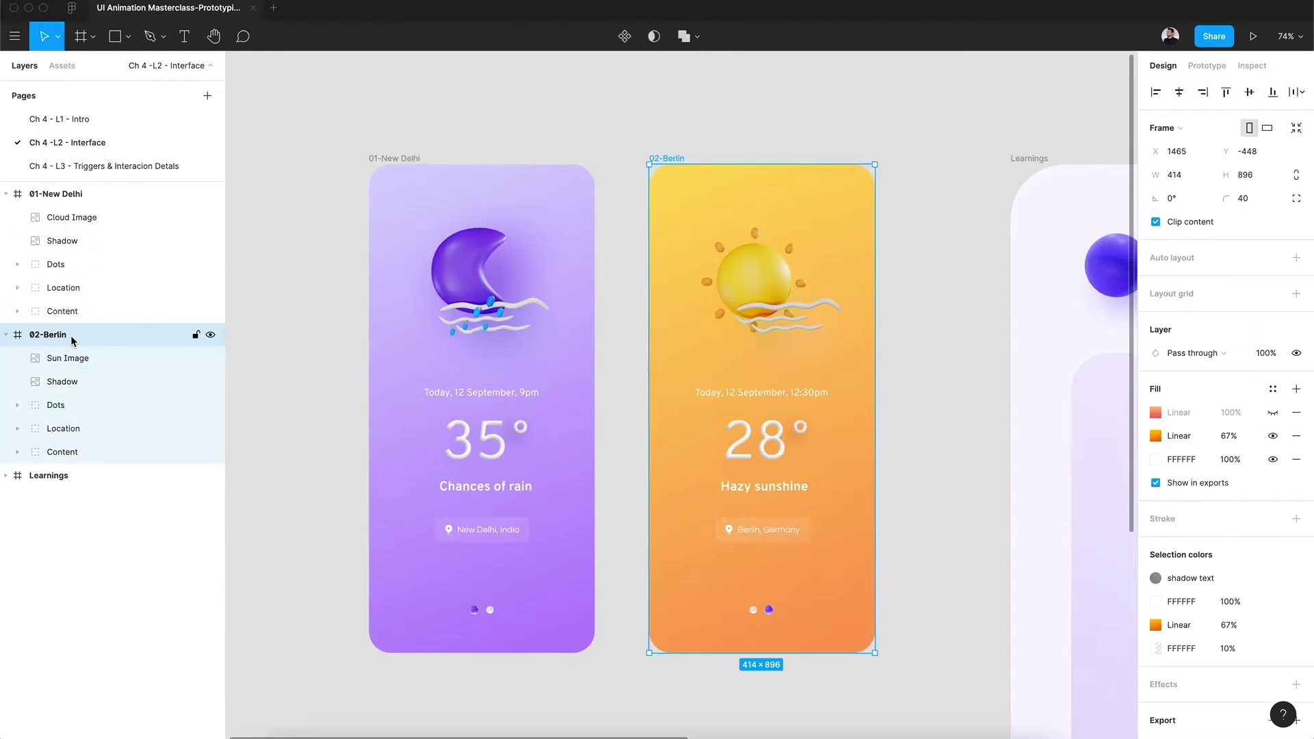
click(70, 360)
click(70, 381)
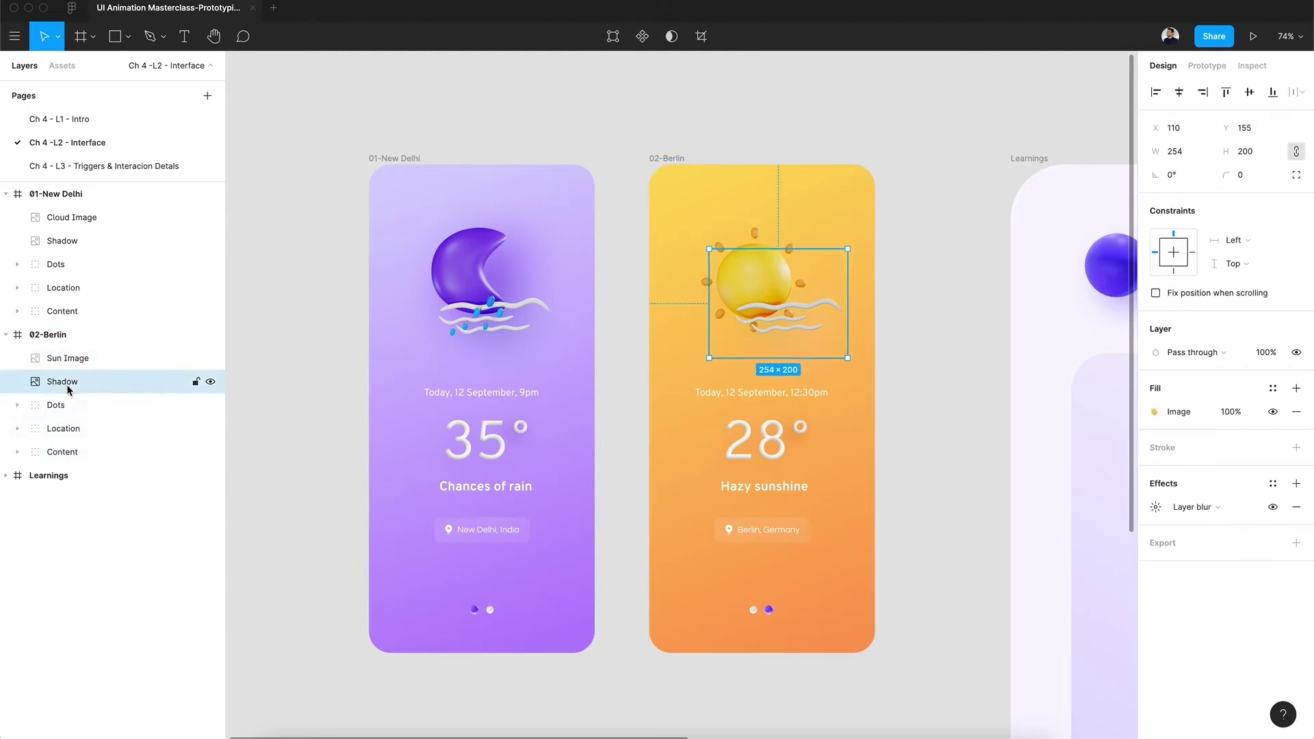
click(70, 404)
click(70, 428)
click(71, 454)
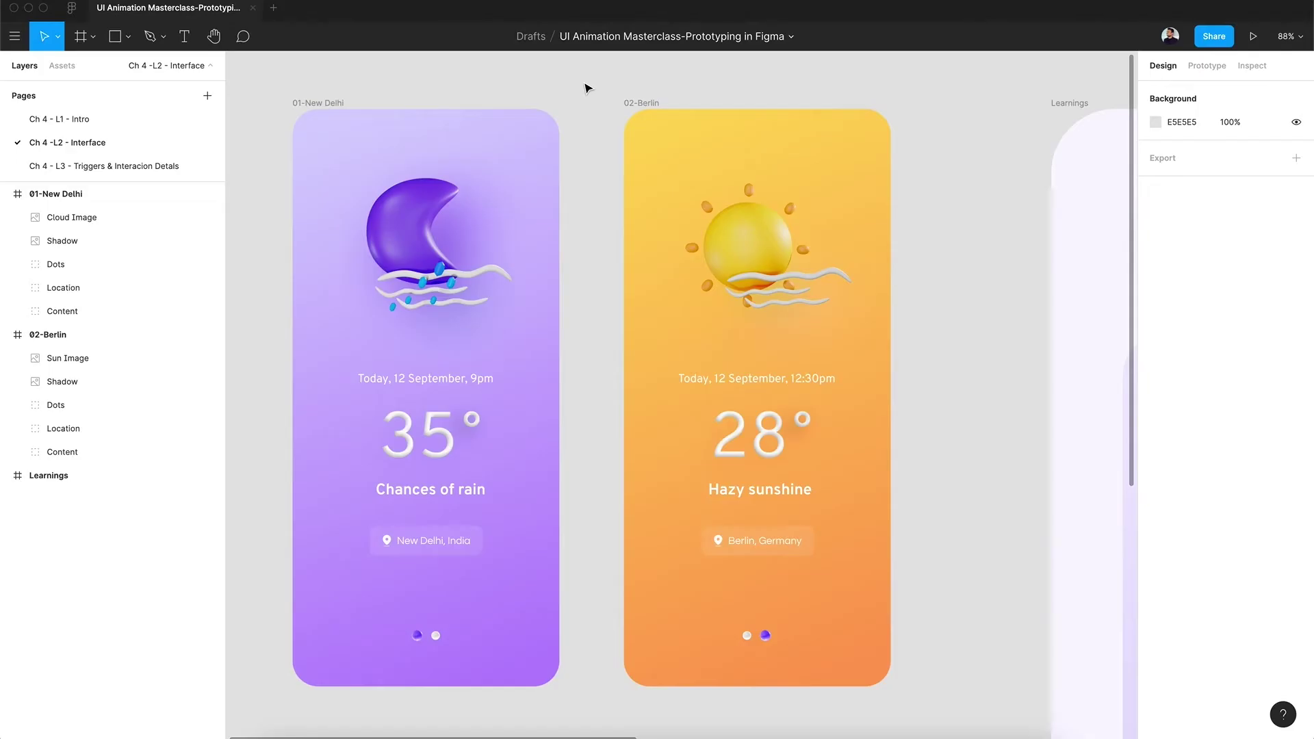
Select the New Delhi frame and browse its Prototype, Inspect and Design properties.
click(1200, 56)
click(347, 106)
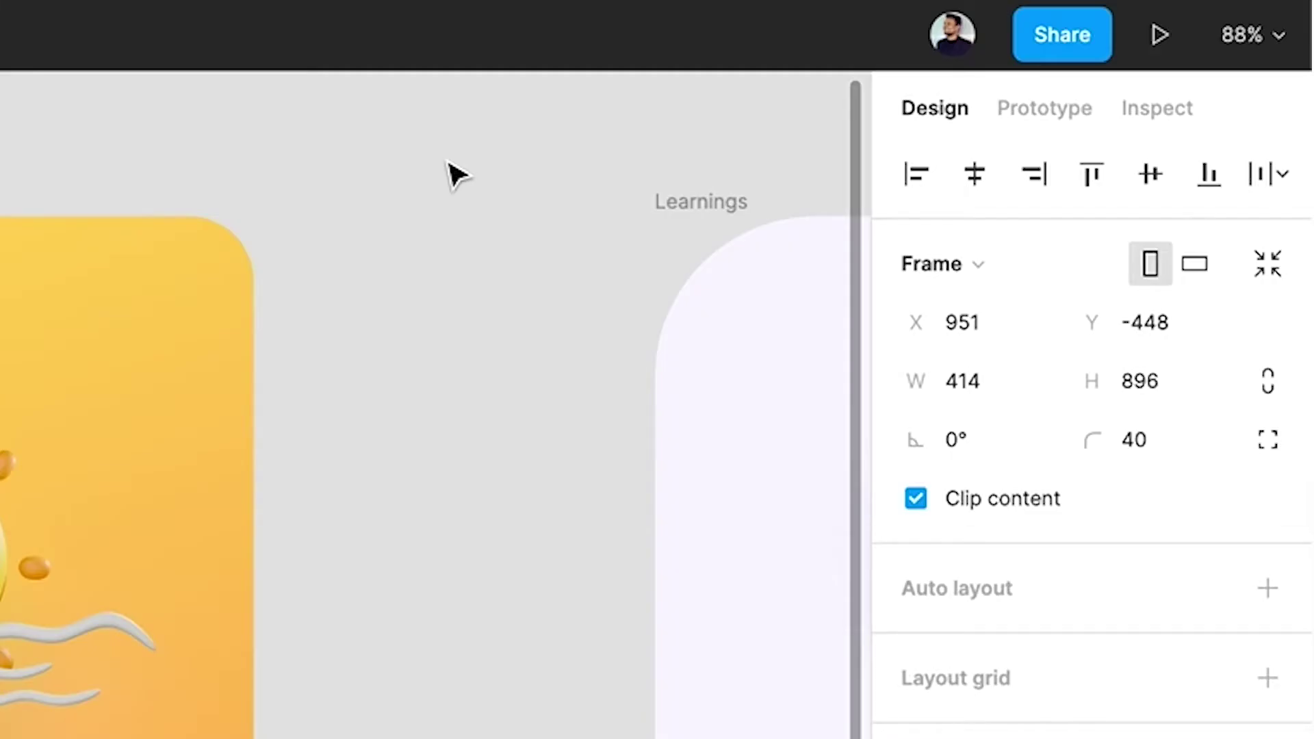
click(1037, 108)
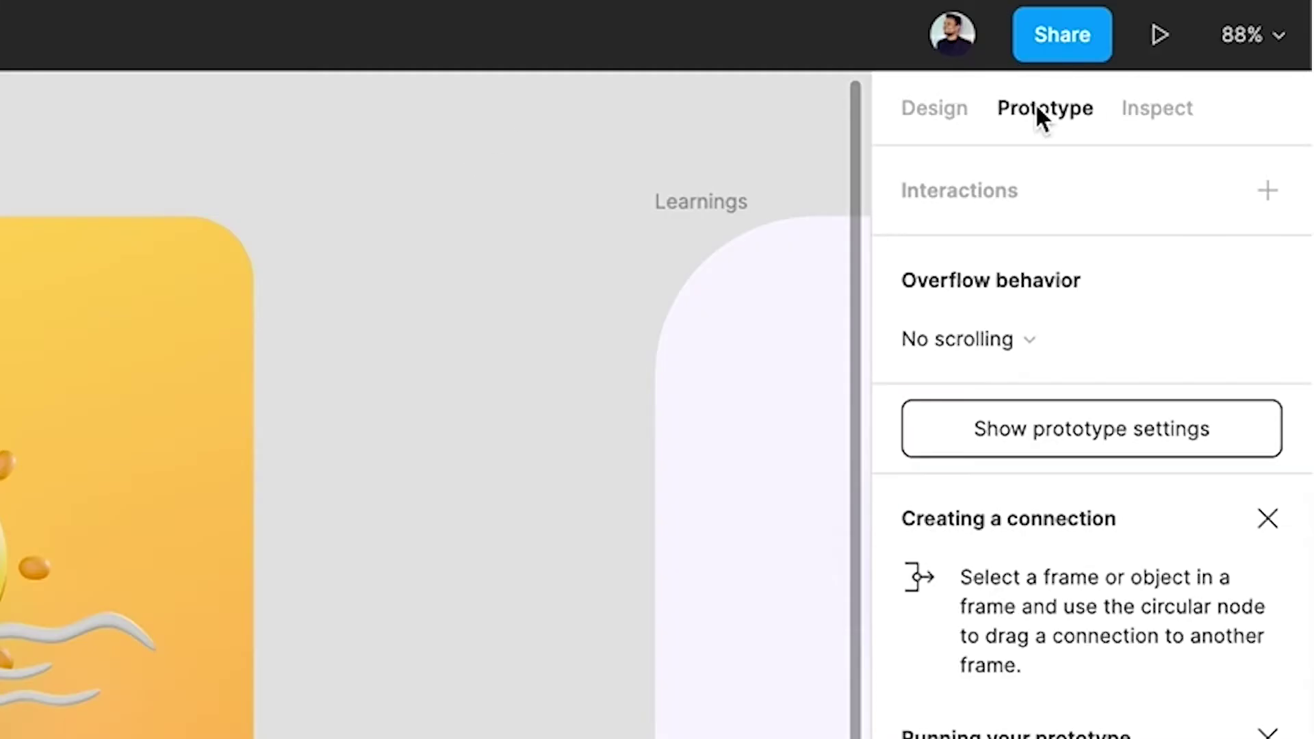
click(1152, 112)
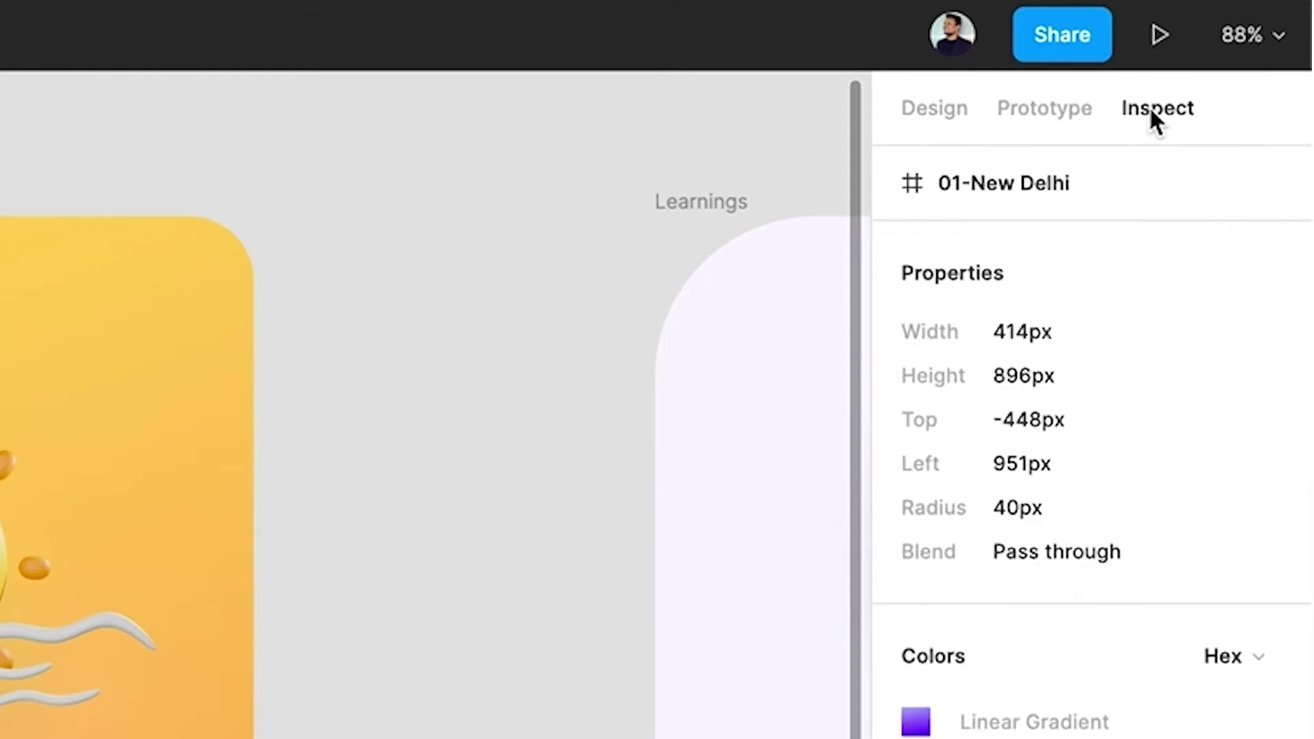
click(927, 111)
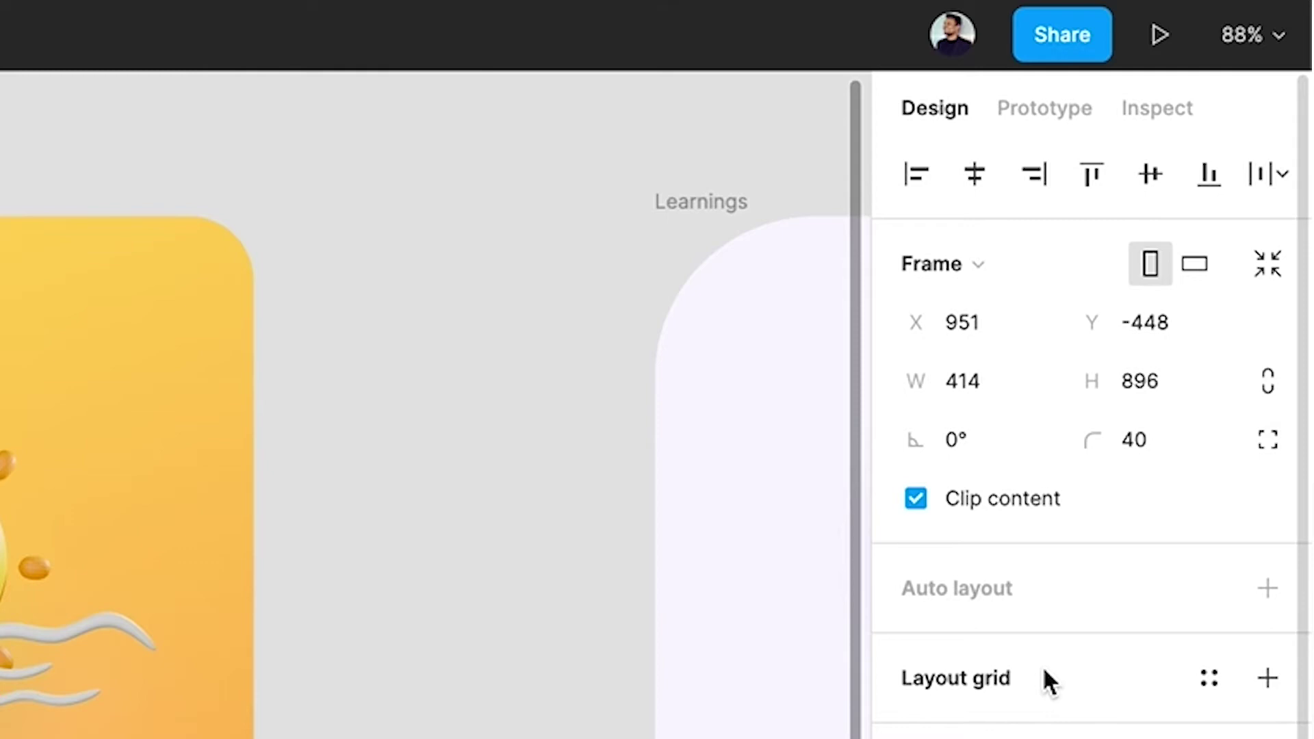
scroll(1041, 666, down, 3)
scroll(1042, 666, up, 3)
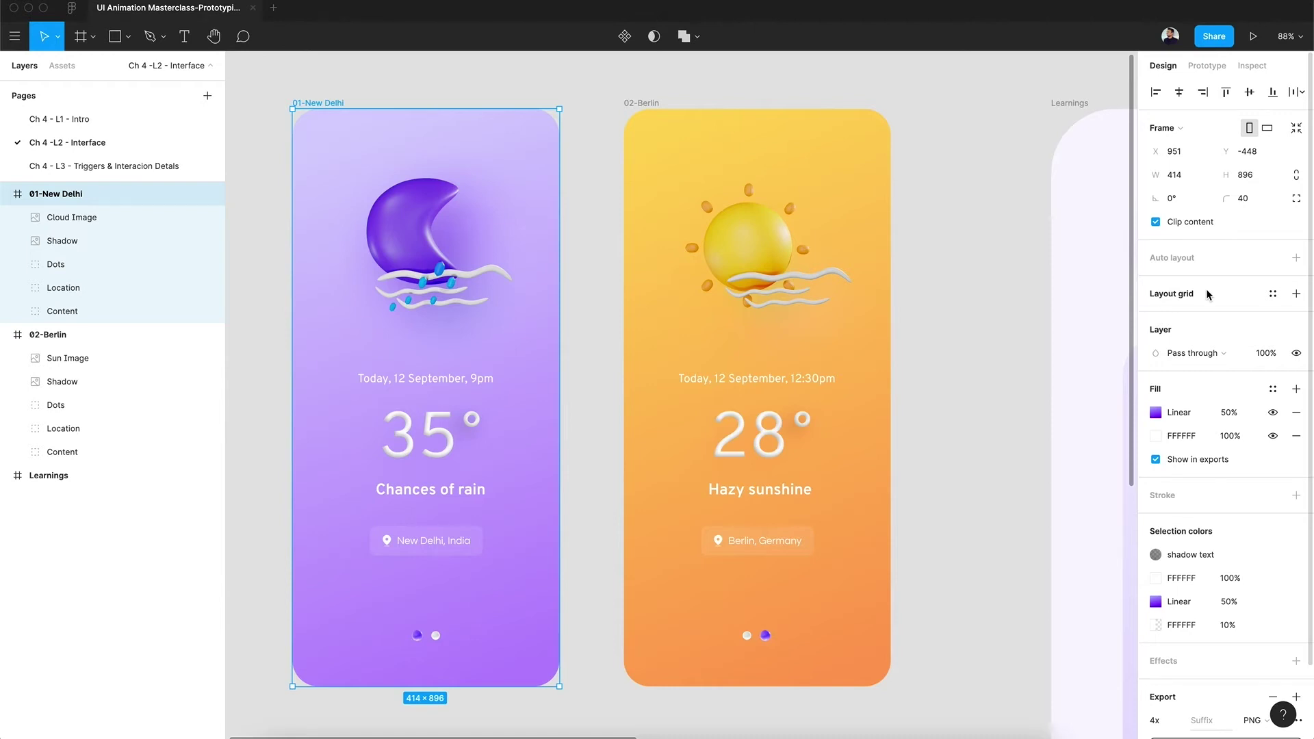
click(1207, 65)
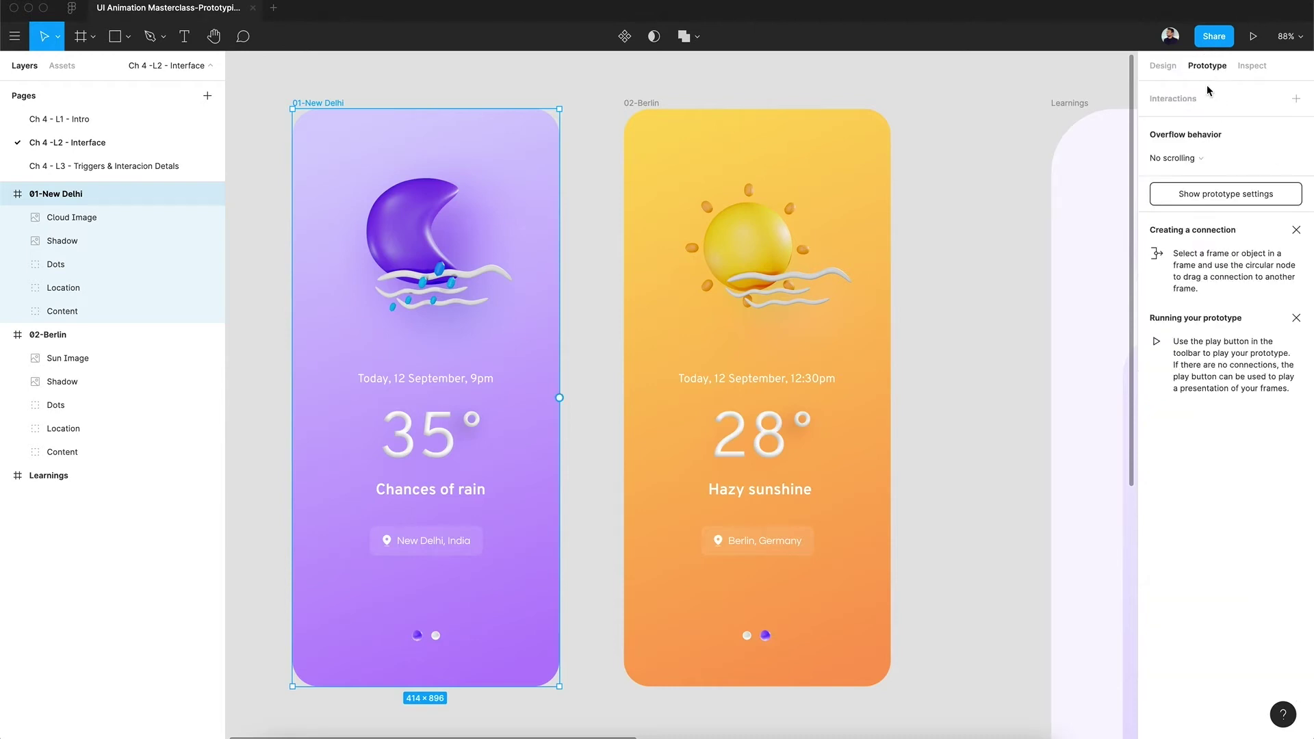
click(1251, 66)
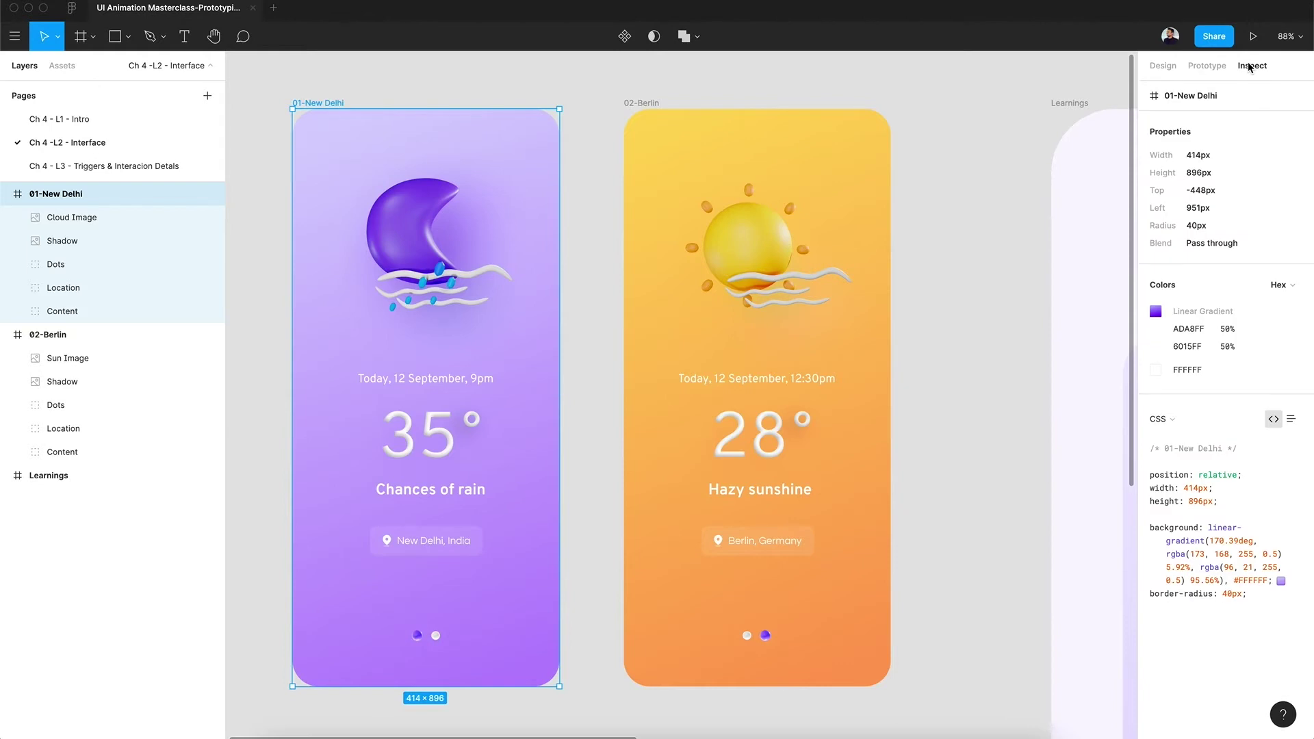
Reselect 01-New Delhi and show its Prototype settings, framing both phone screens.
key(Escape)
click(339, 103)
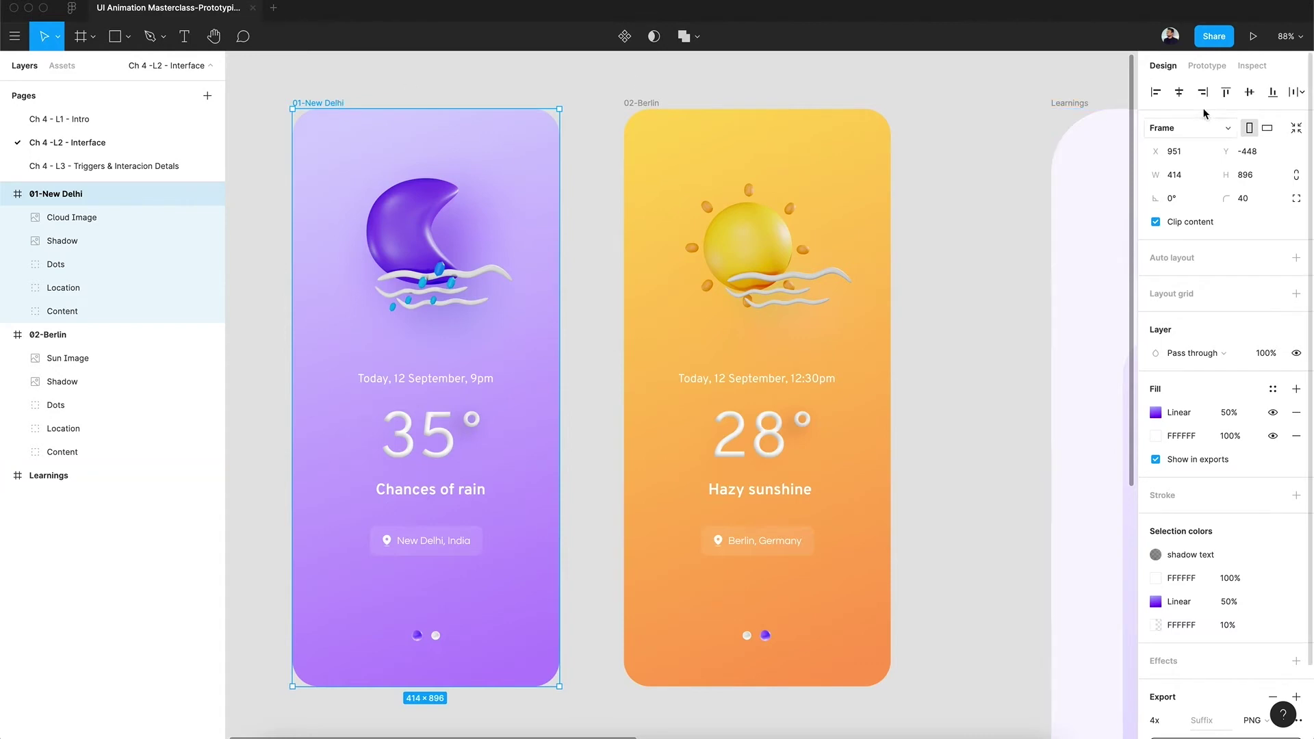
click(1209, 68)
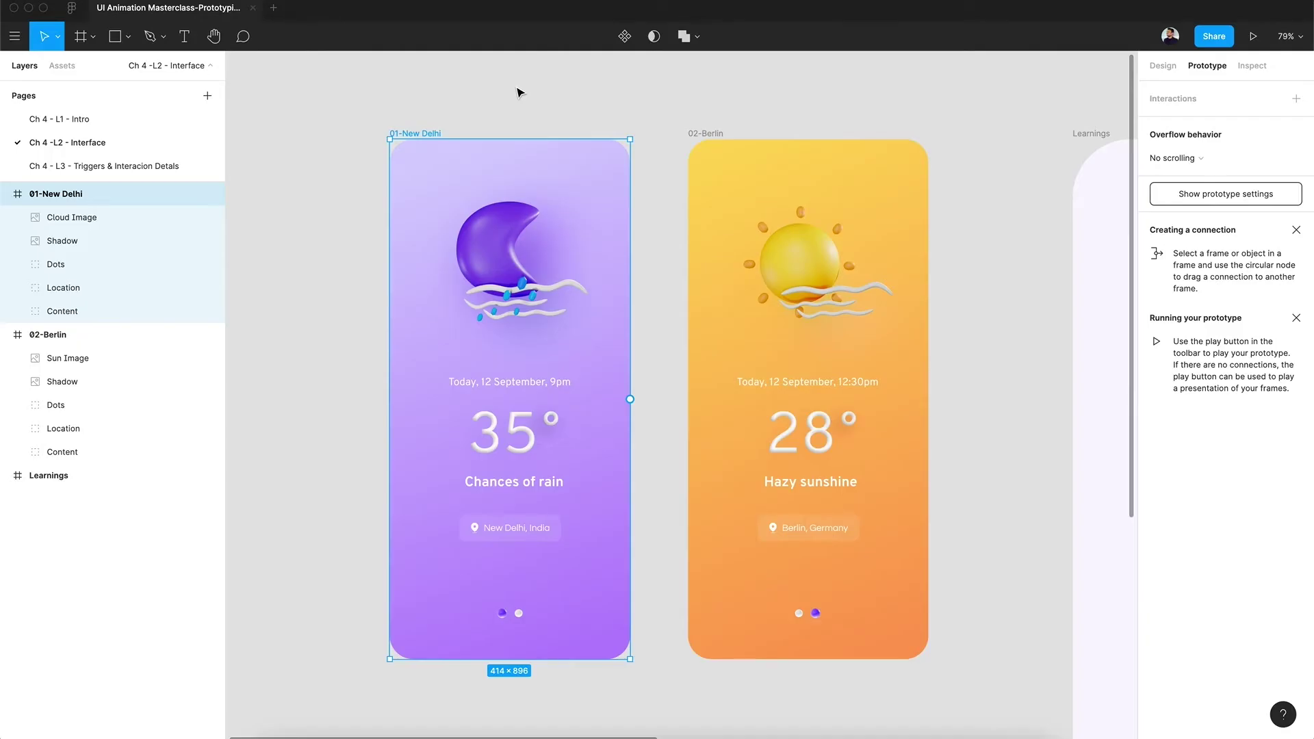
scroll(520, 93, right, 2)
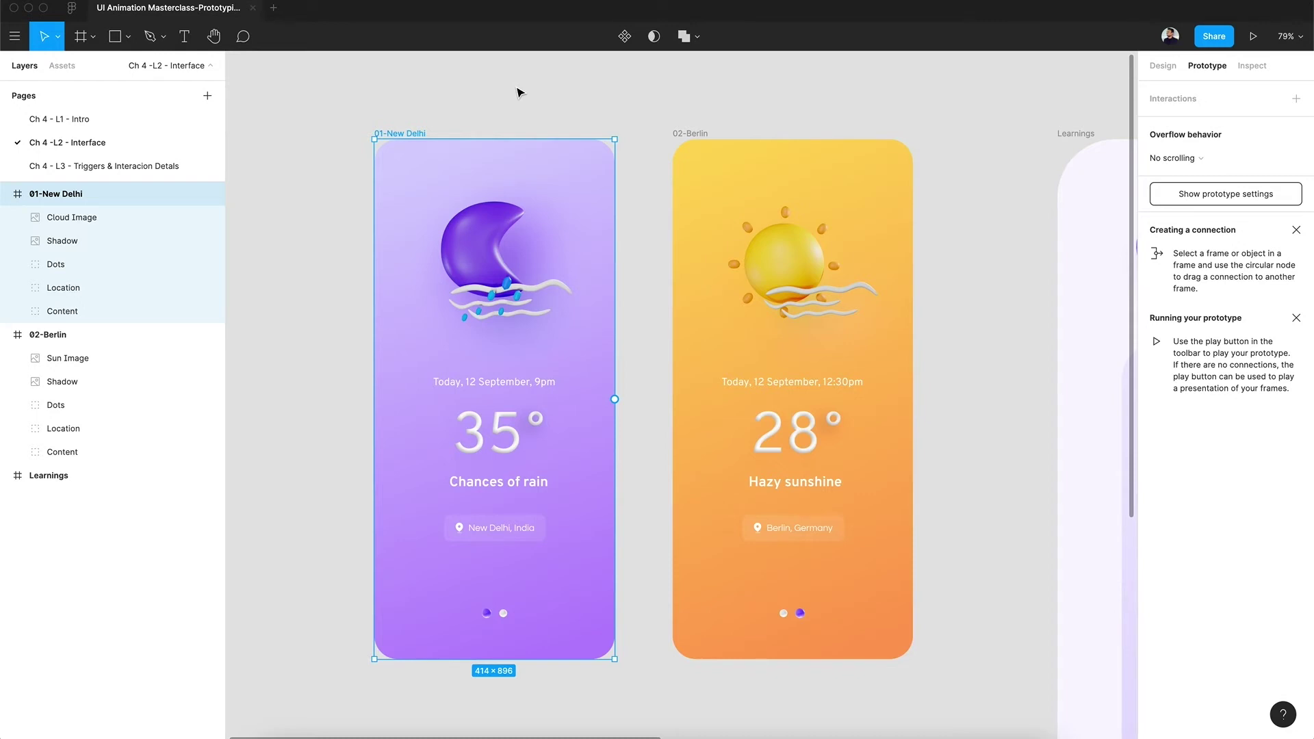
scroll(650, 436, up, 2)
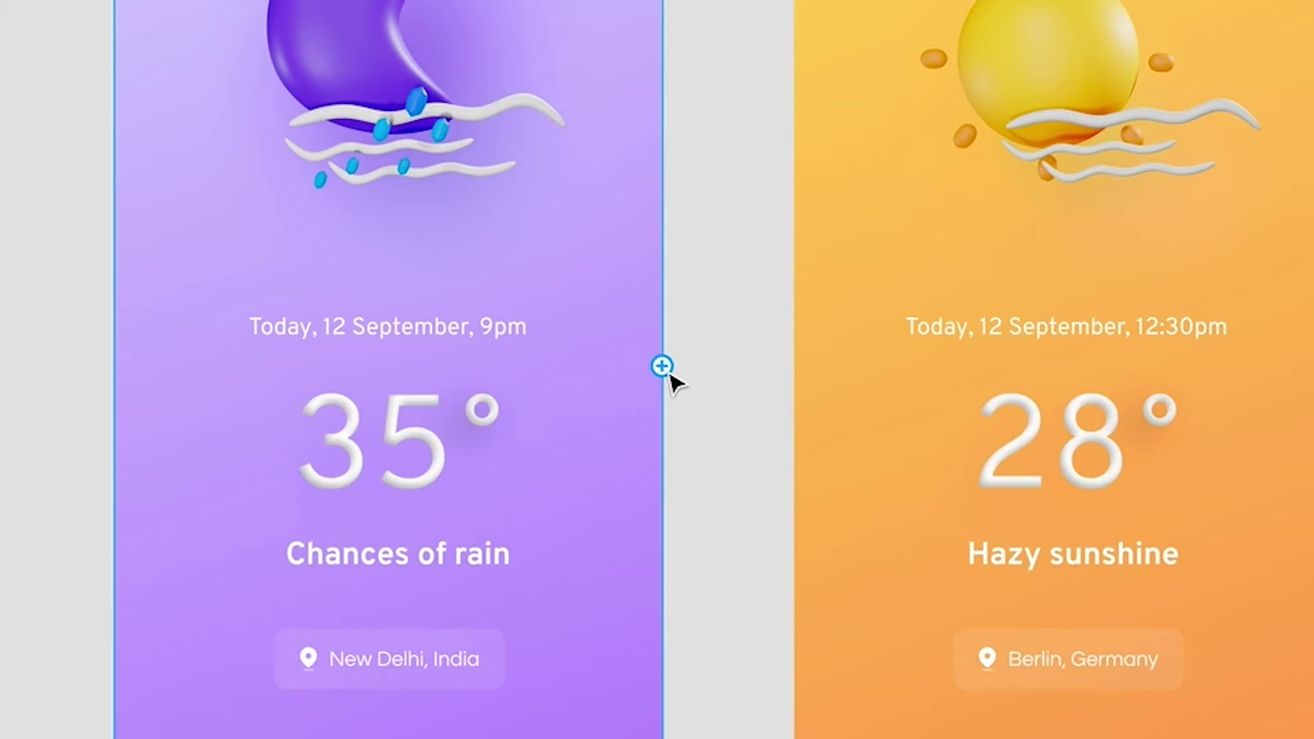
Drag a prototype connection from the New Delhi frame onto the 02-Berlin frame.
drag(670, 377, 919, 363)
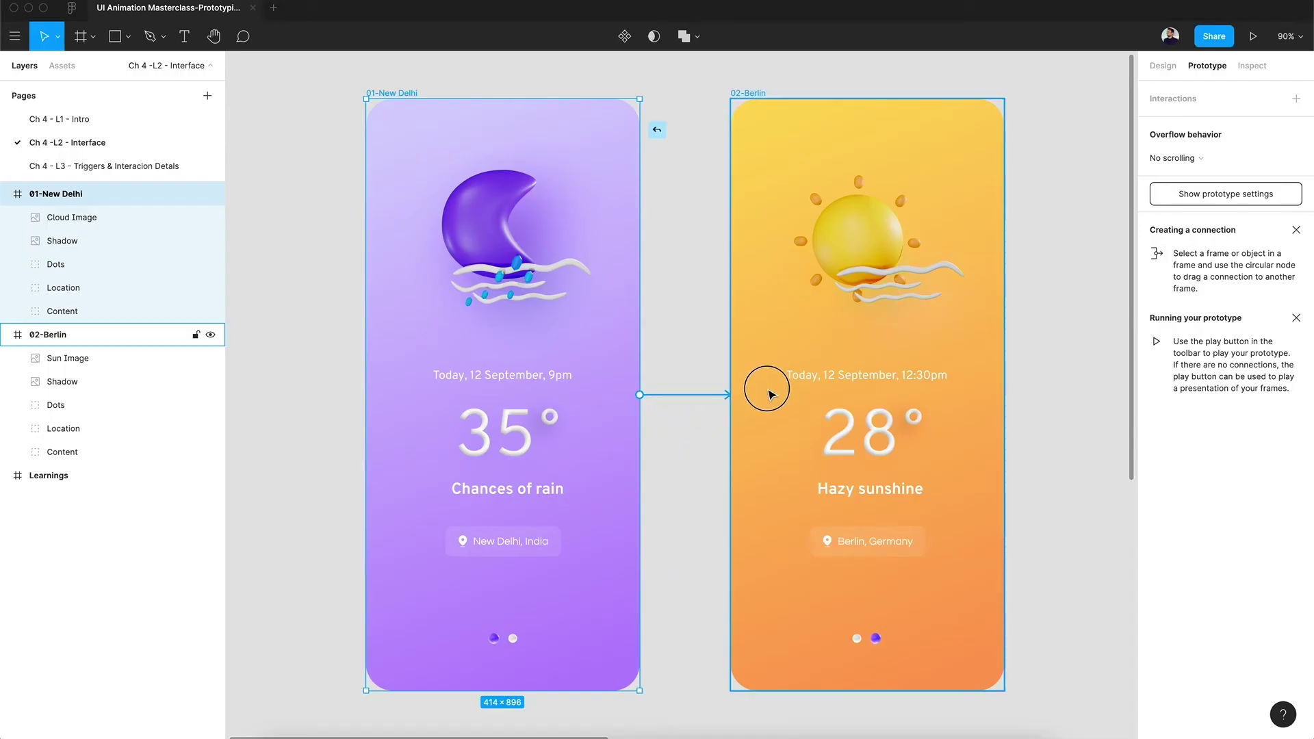
drag(769, 391, 768, 391)
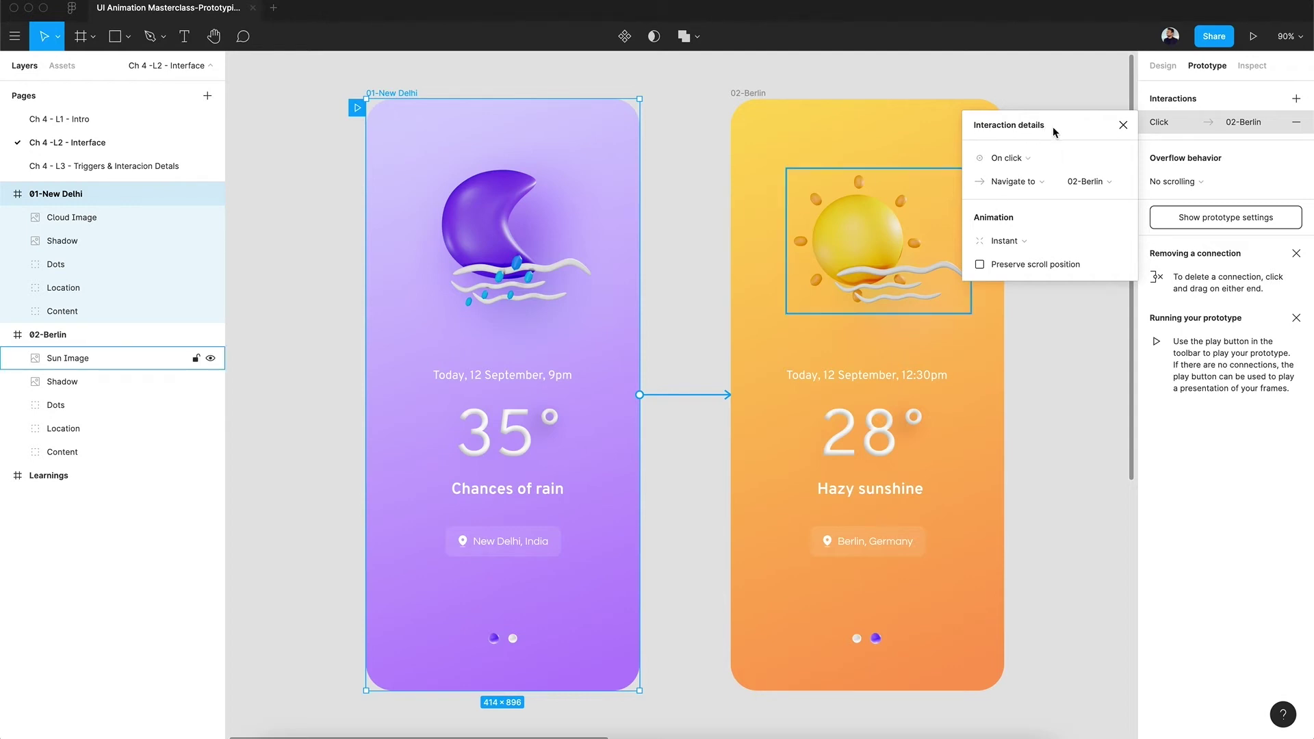
scroll(1052, 126, right, 2)
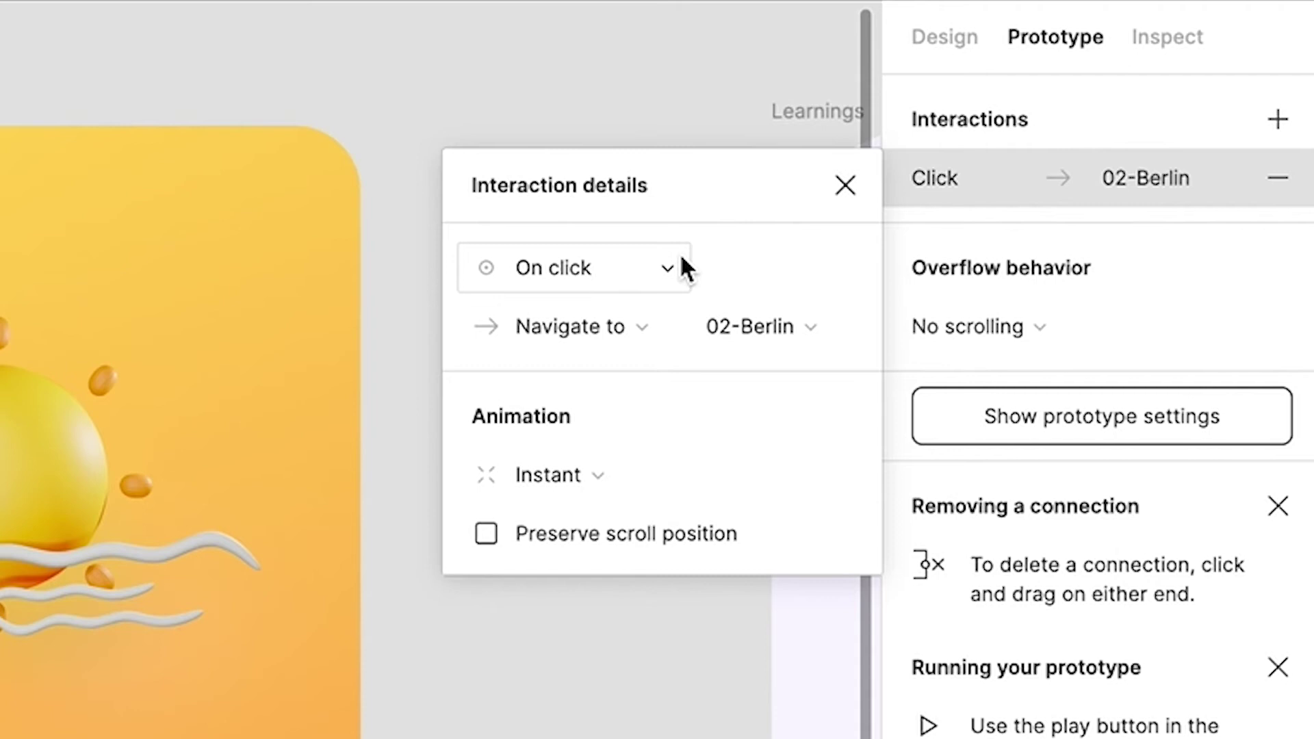
click(653, 266)
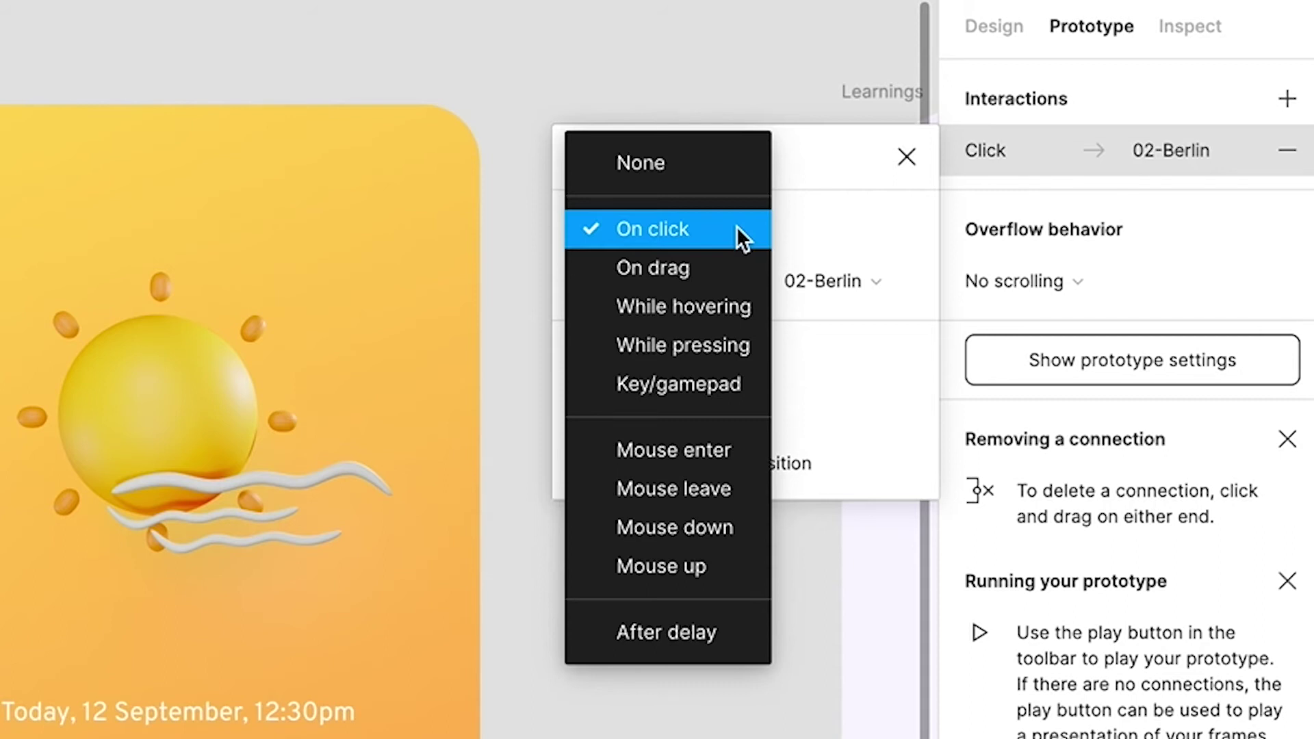
click(737, 228)
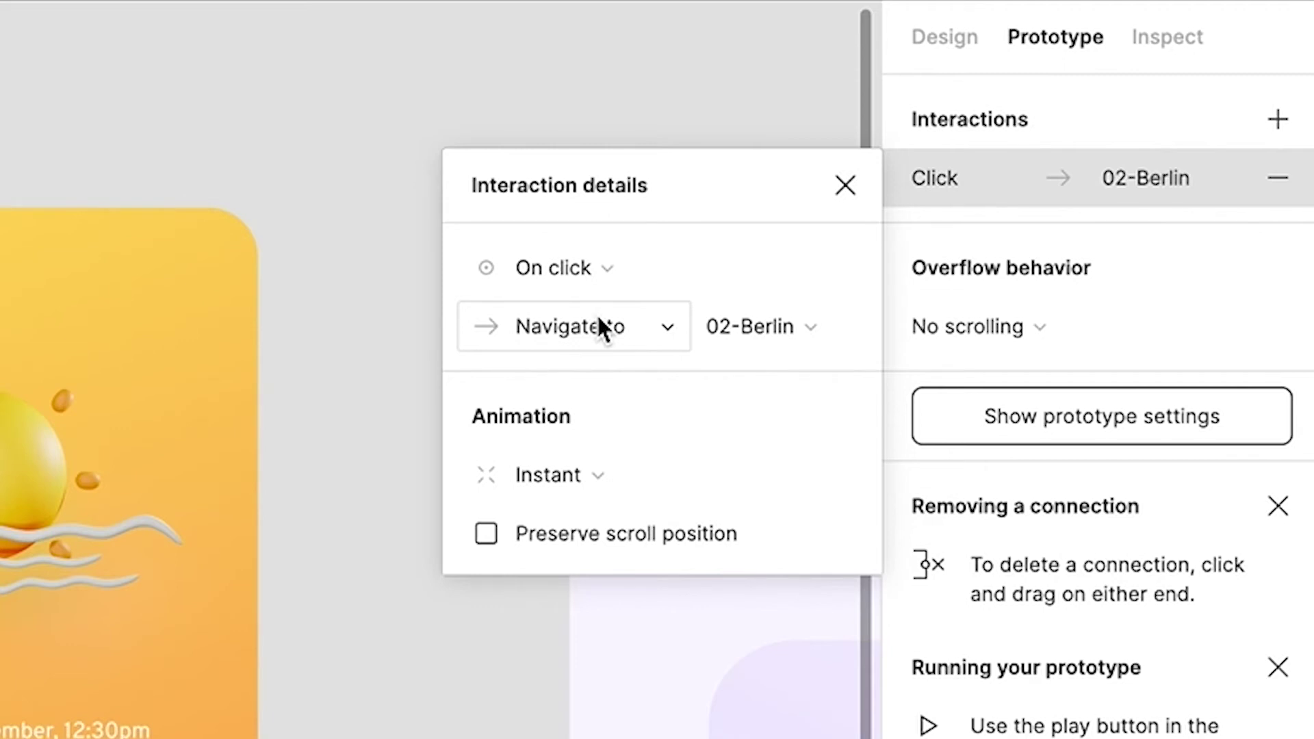
click(602, 328)
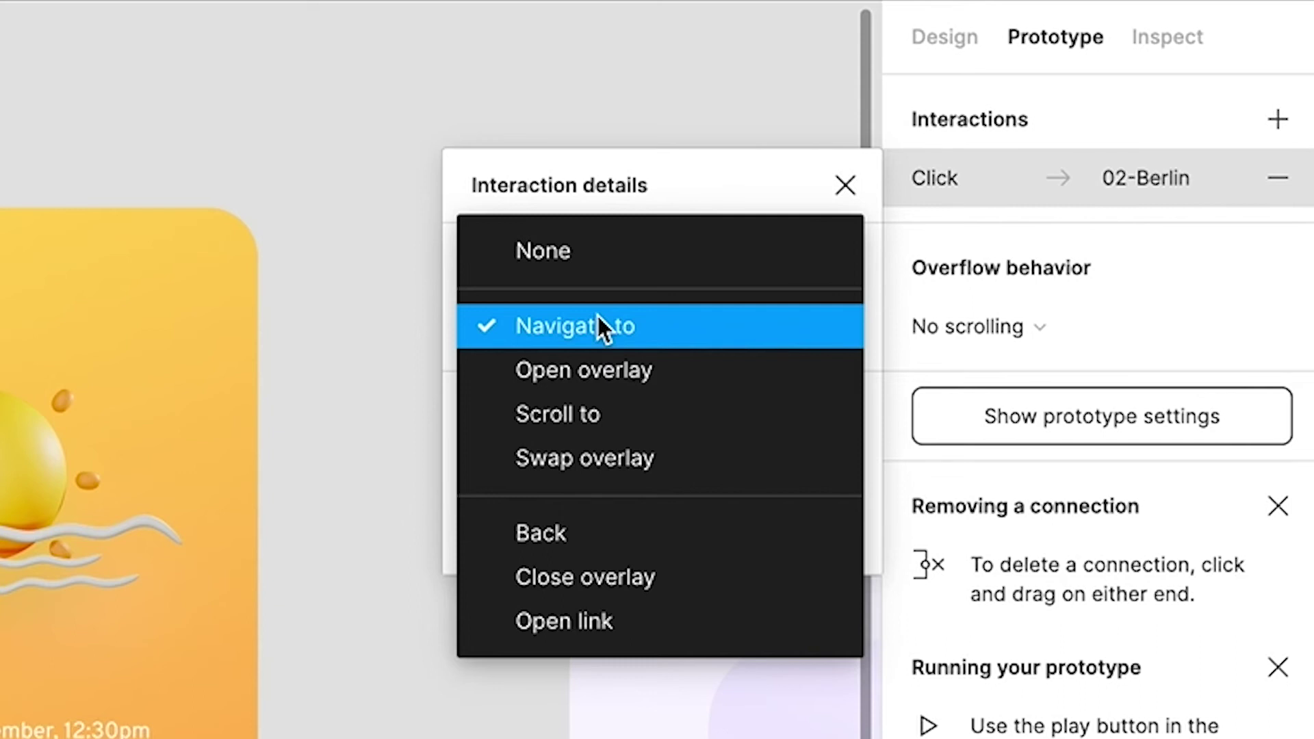
click(597, 316)
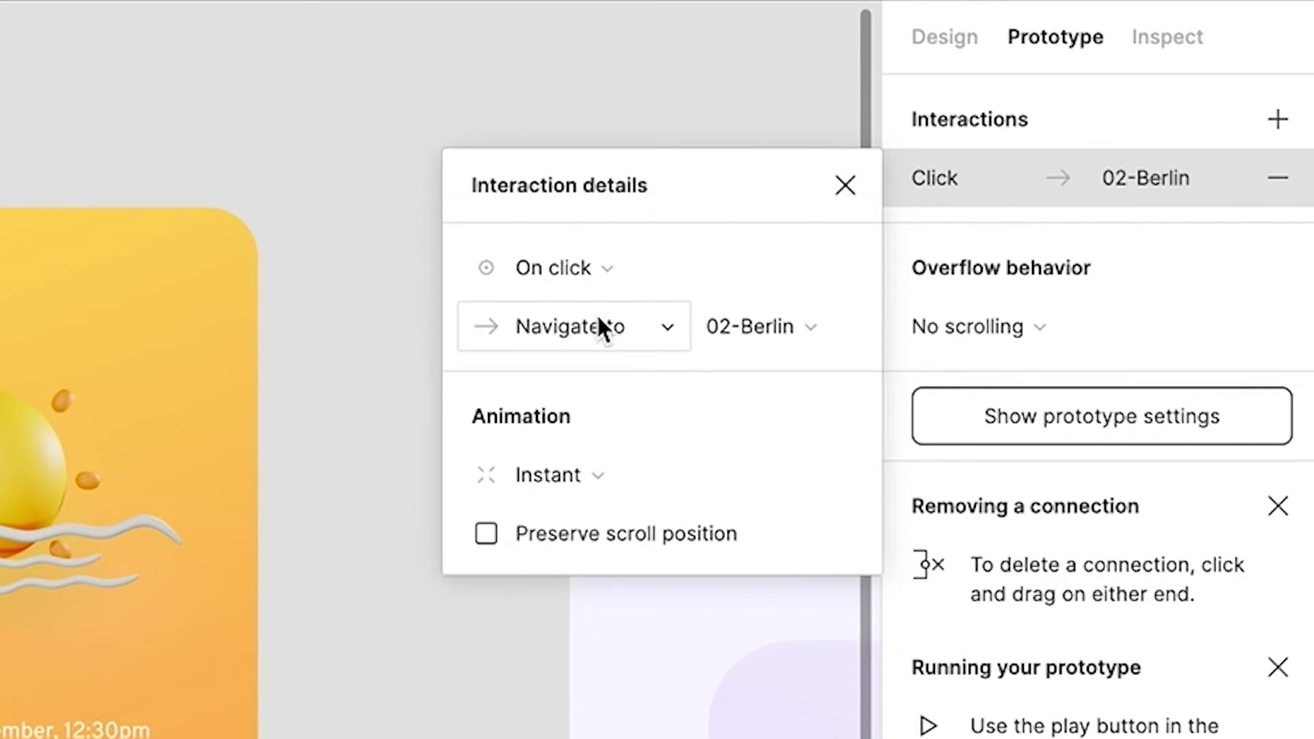
click(758, 327)
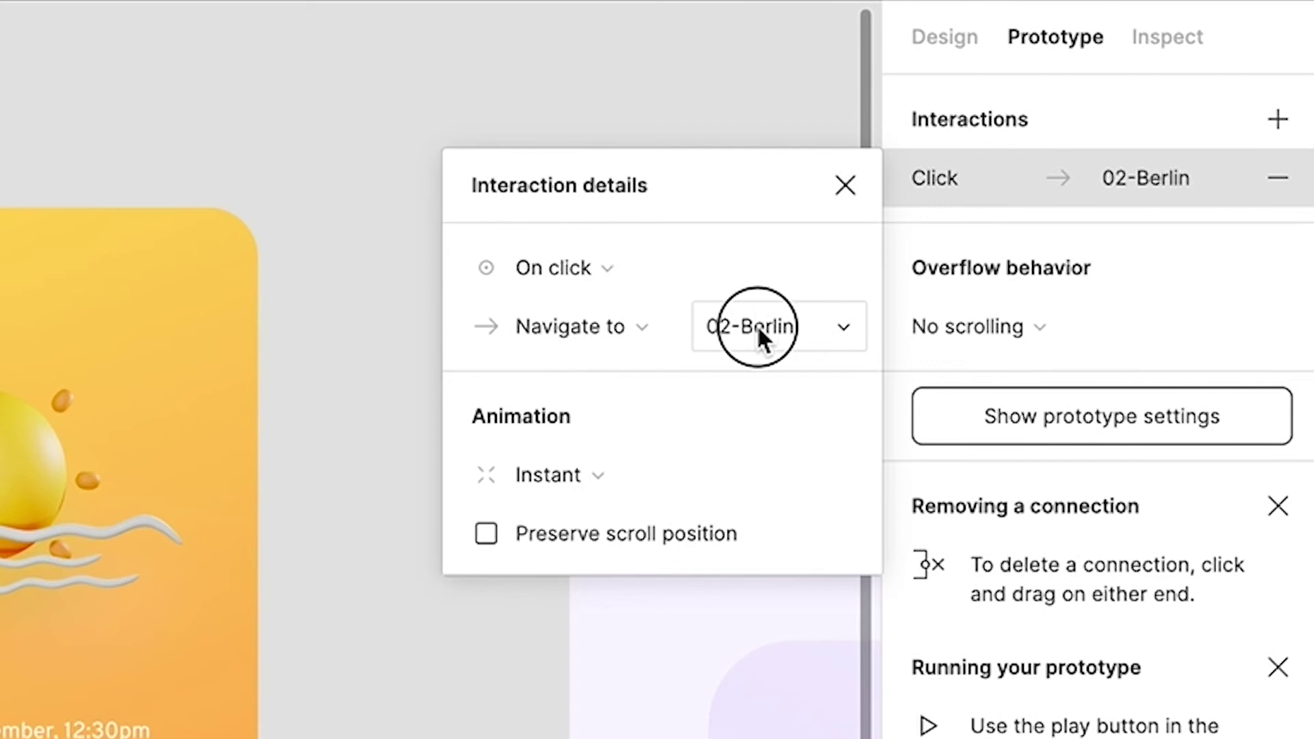
Keep 02-Berlin as destination with Instant animation, then close Interaction details.
click(760, 326)
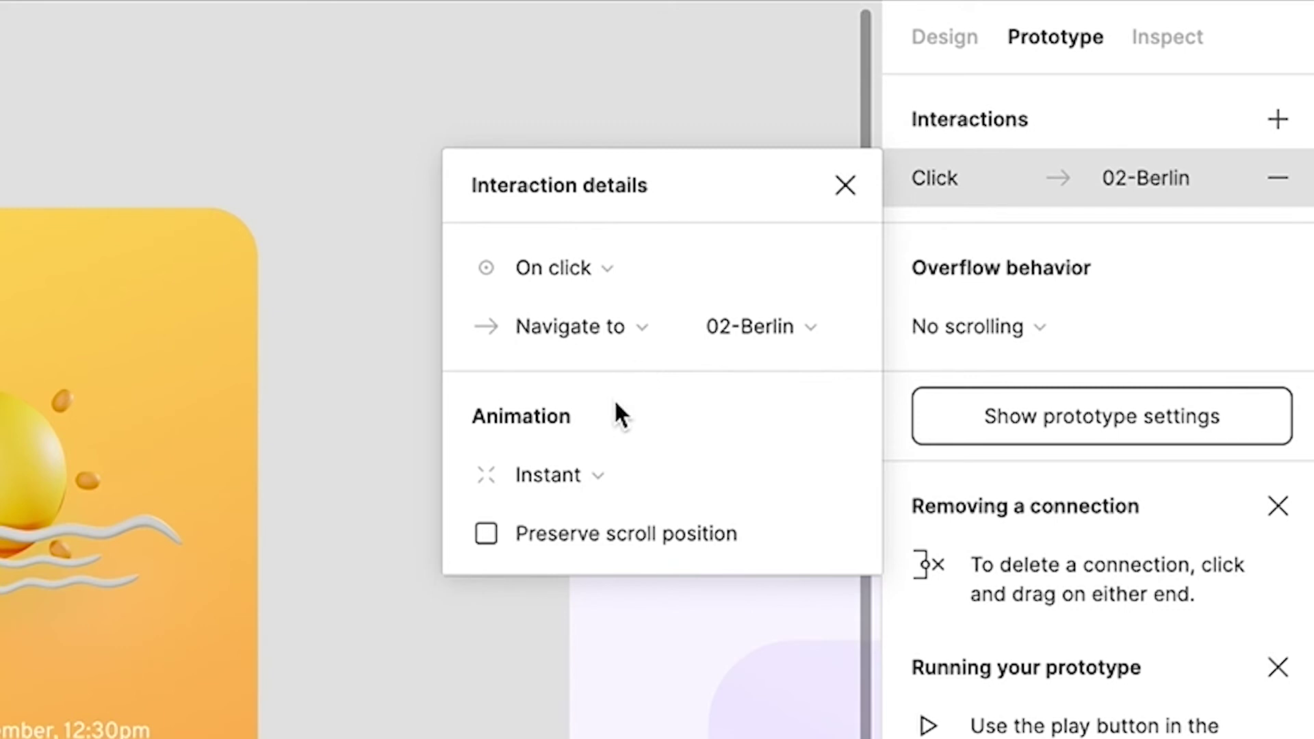
click(592, 479)
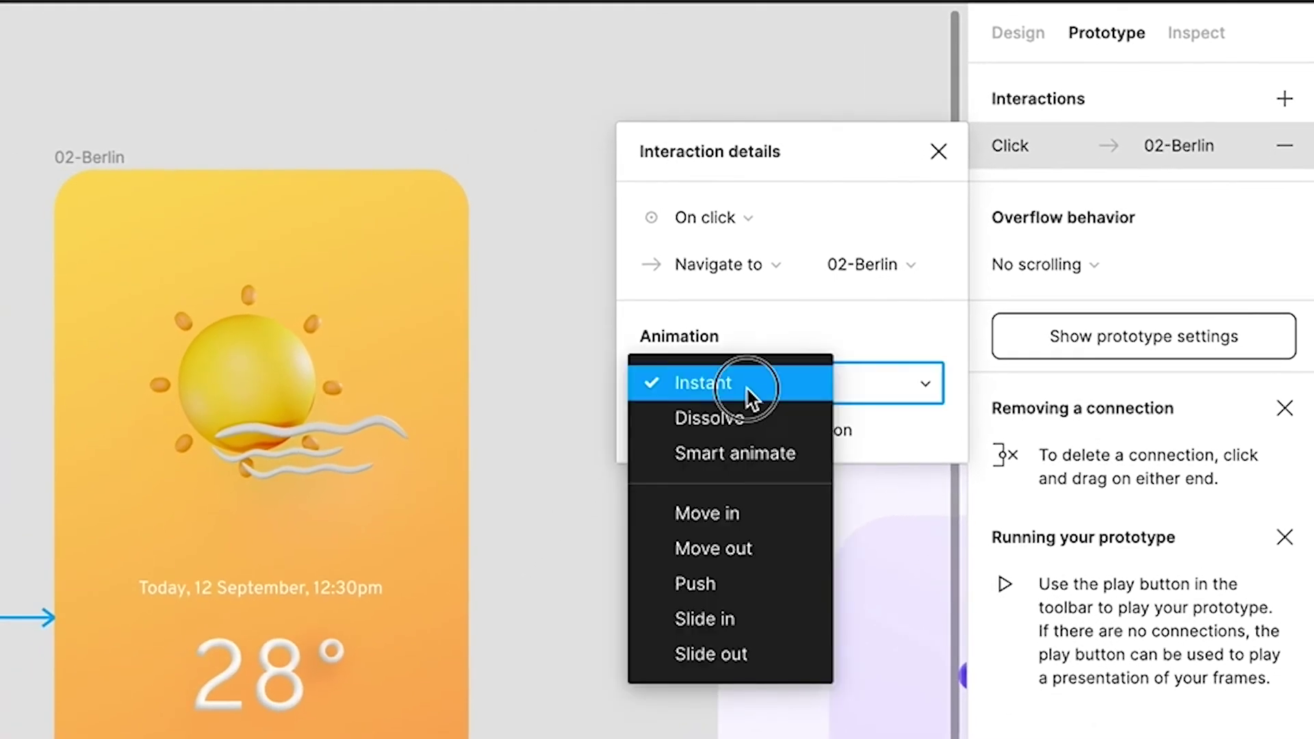
click(745, 386)
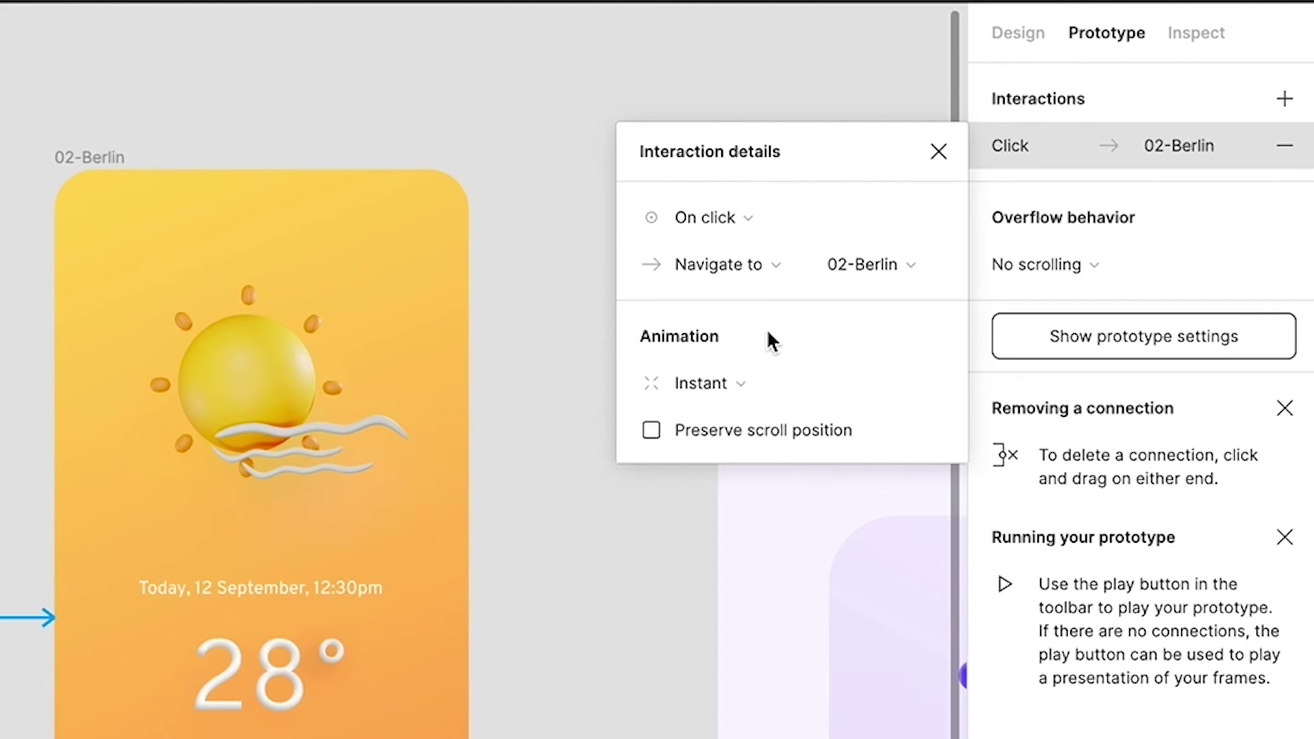
click(938, 151)
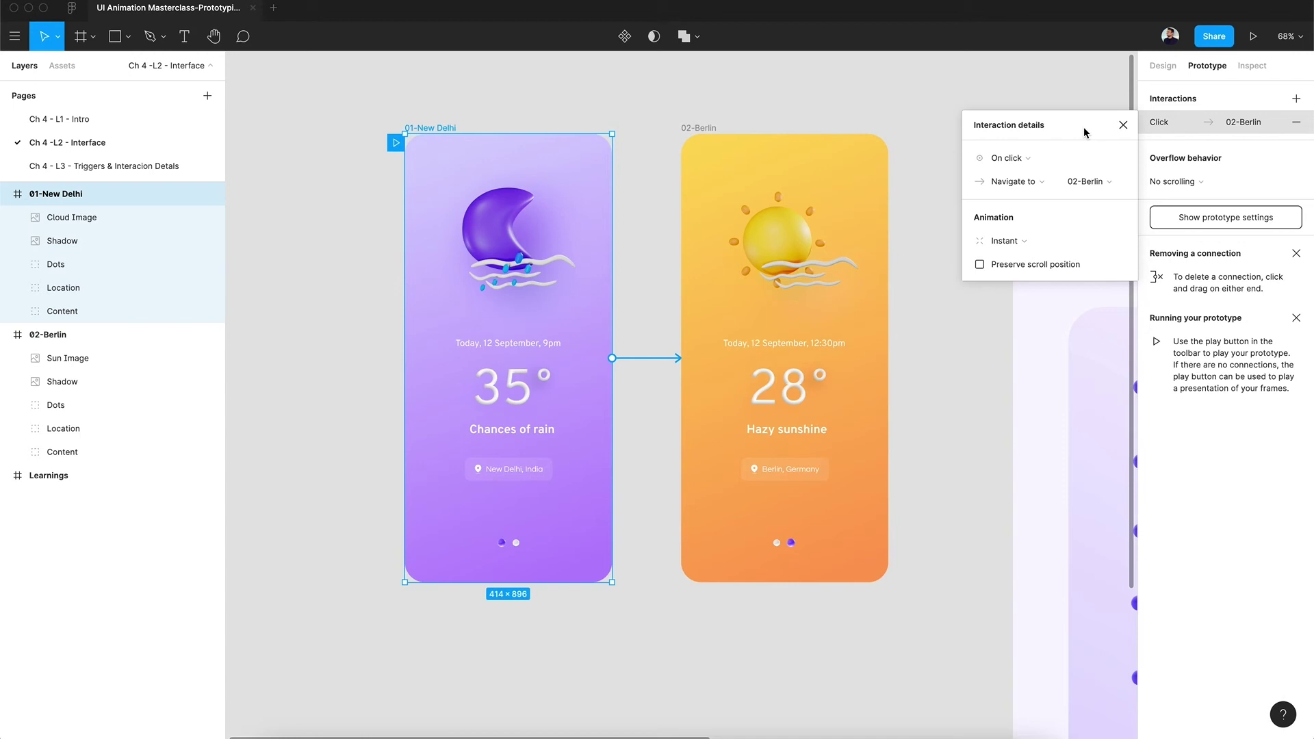
click(1122, 125)
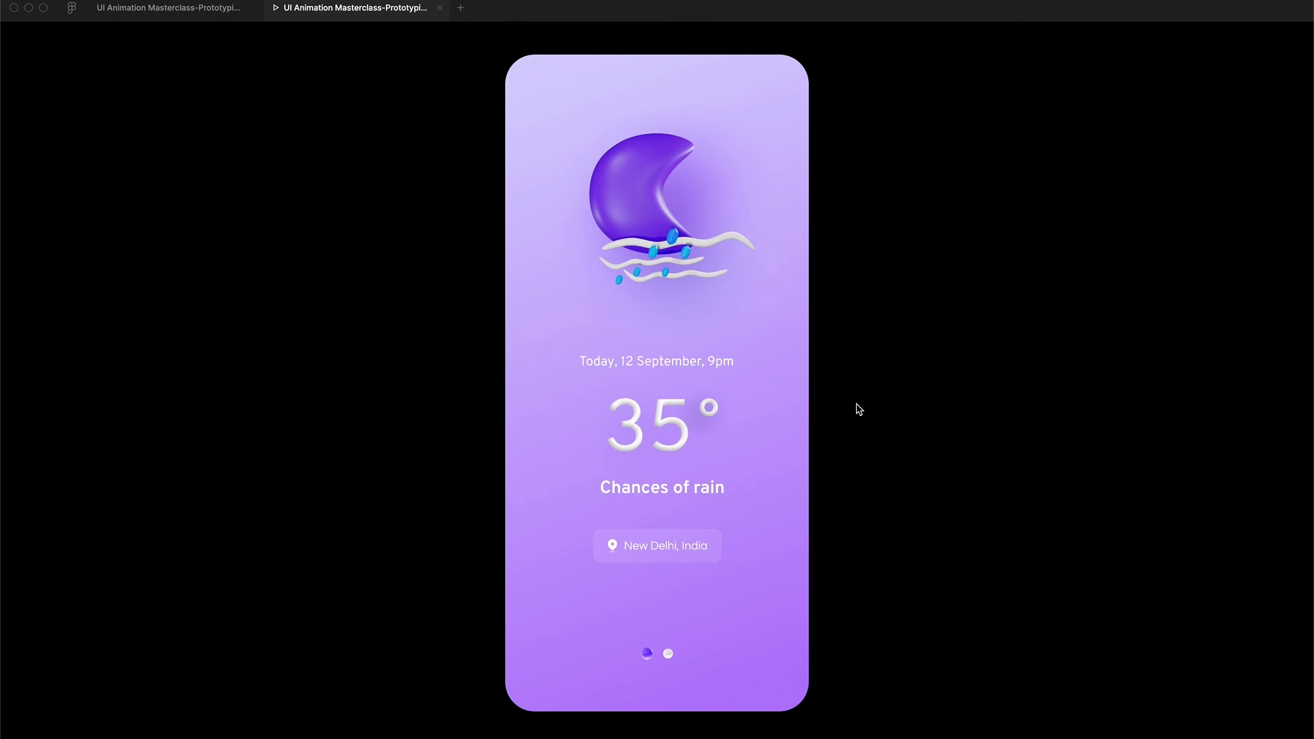
Click the New Delhi screen in presentation view to jump to Berlin.
click(670, 361)
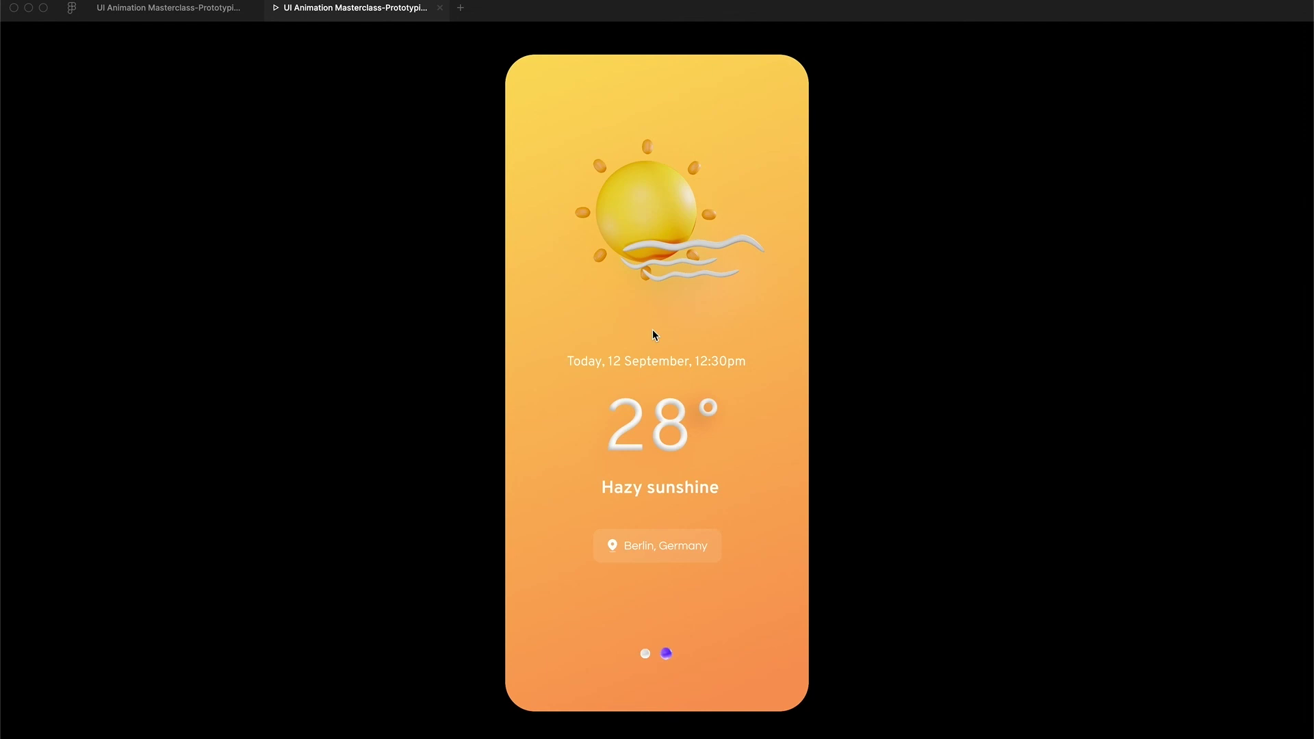
Return to the editor, pull the connection end off Berlin, and view the Learnings frame.
key(ctrl+shift+Tab)
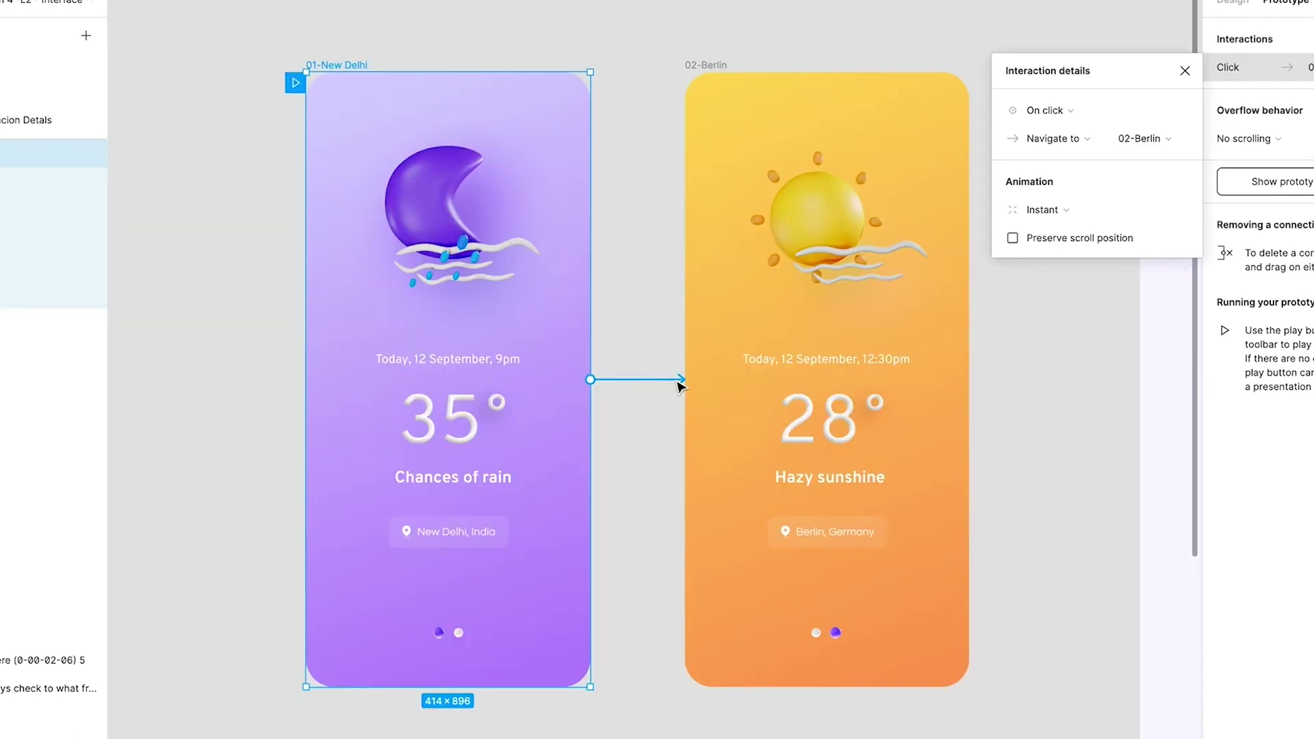
drag(681, 380, 632, 443)
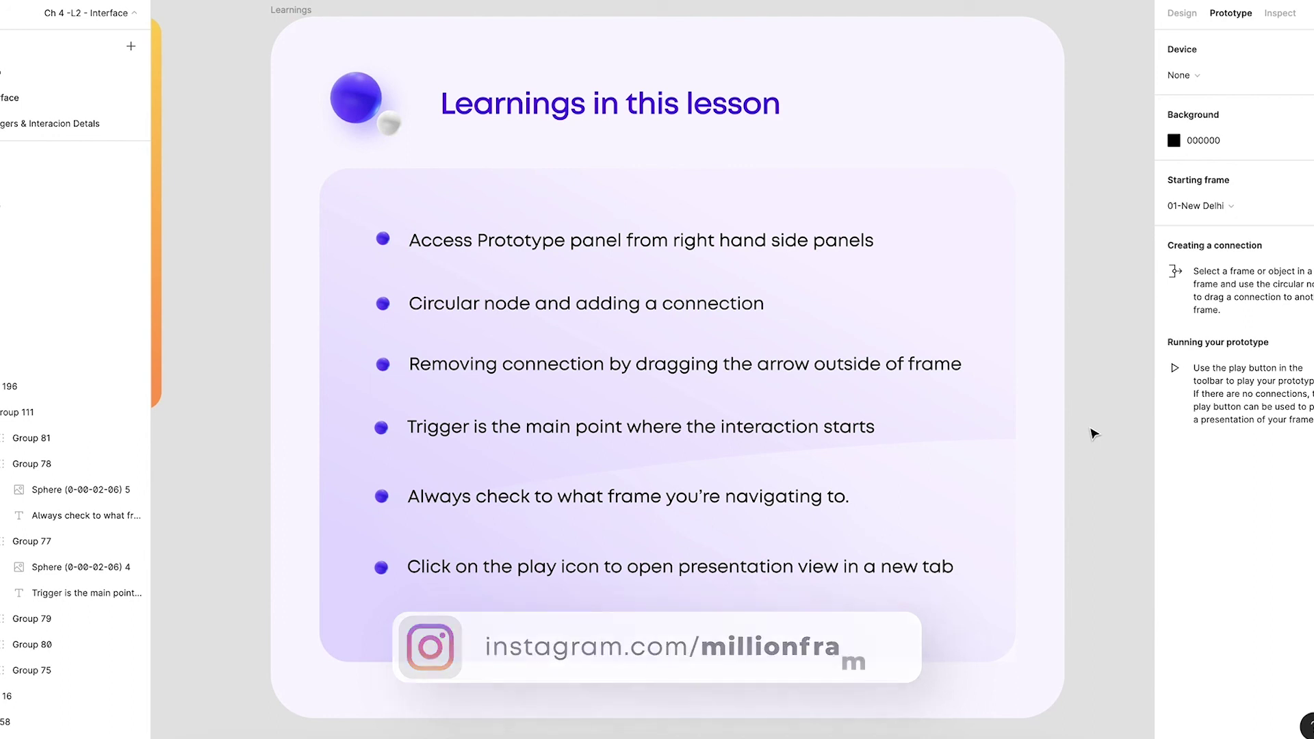
scroll(1093, 433, down, 3)
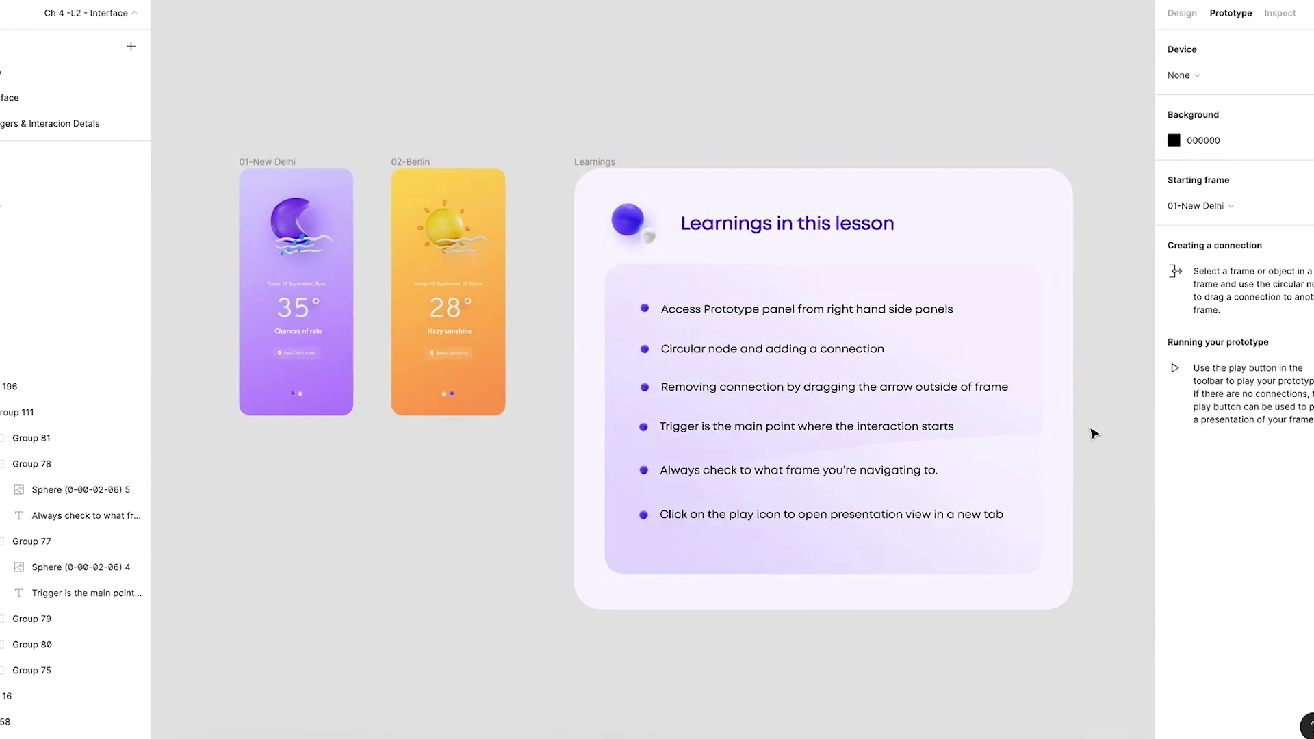